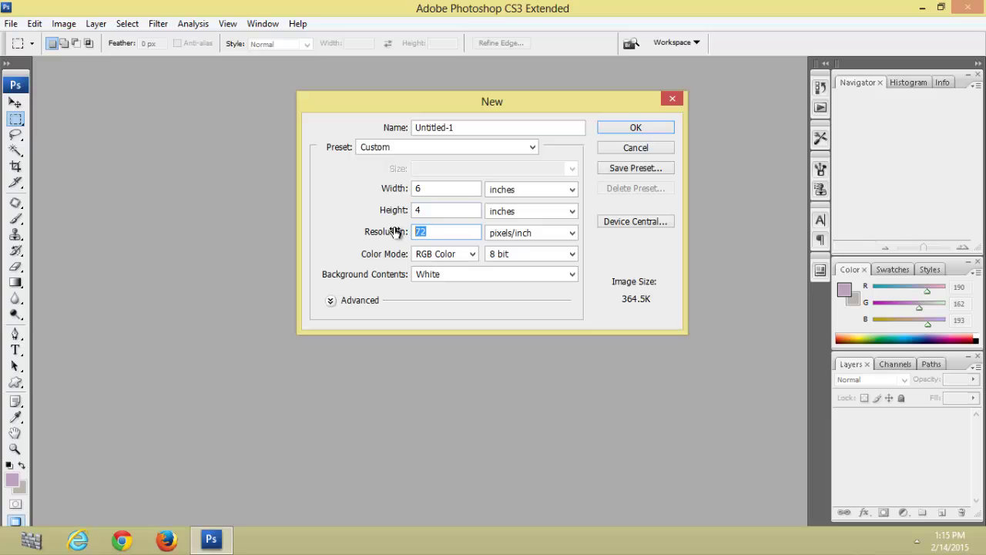
Create a new 6×4 inch document named maxi at 300 pixels per inch
{"action": "type", "text": "300"}
{"action": "left_click", "coordinate": [406, 146]}
{"action": "left_click", "coordinate": [420, 147]}
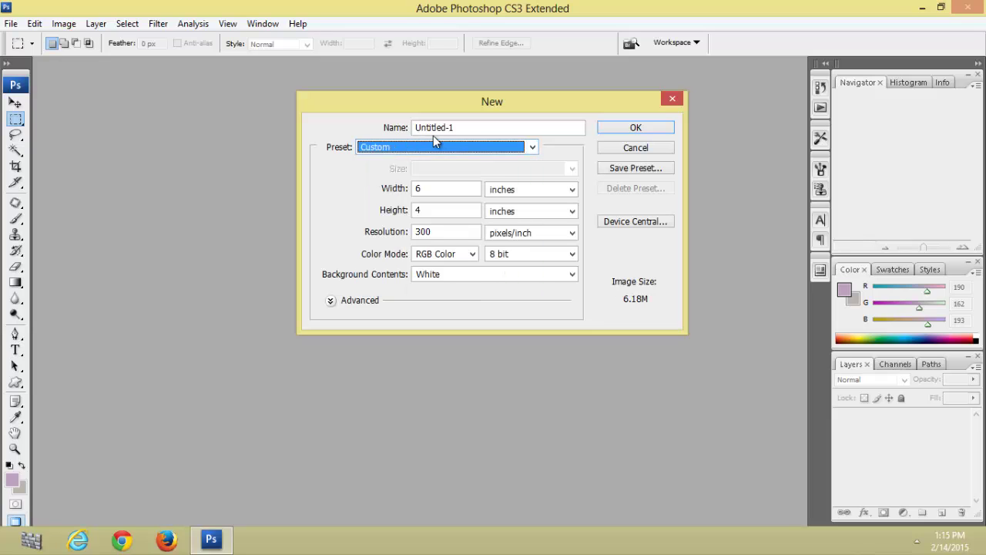
{"action": "double_click", "coordinate": [466, 126]}
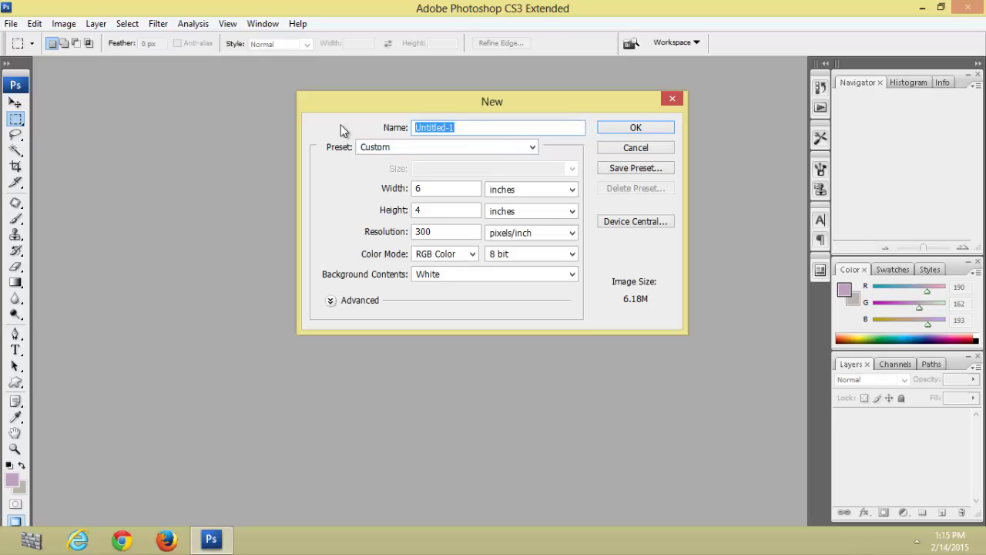
{"action": "type", "text": "maxi"}
{"action": "left_click", "coordinate": [636, 128]}
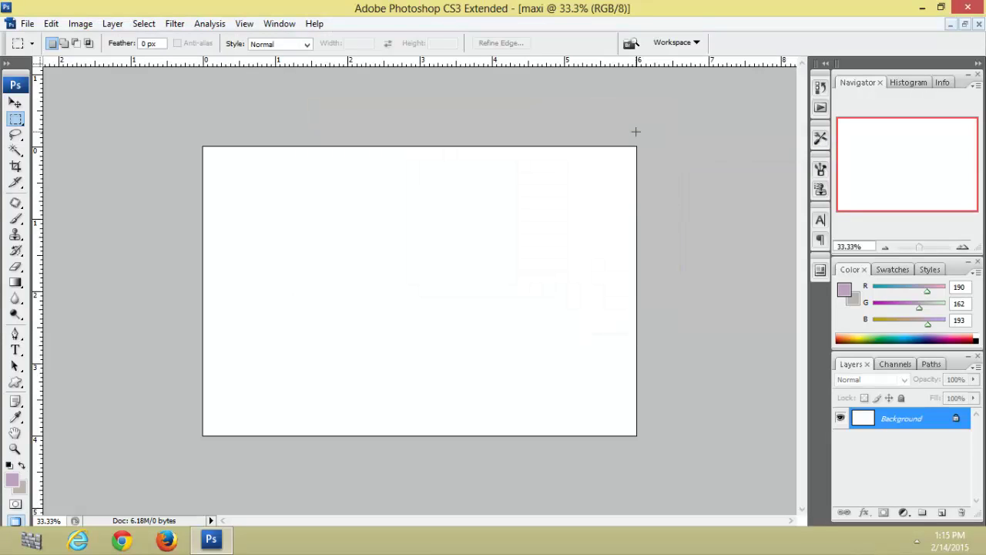
{"action": "key", "text": "v"}
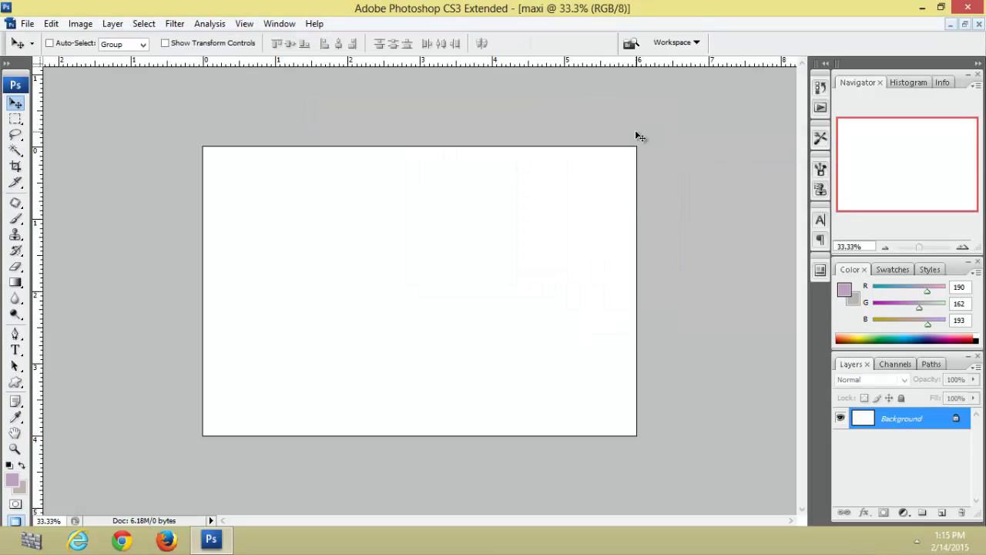
Convert maxi's Background into Layer 0 and centre its floating window
{"action": "double_click", "coordinate": [952, 417]}
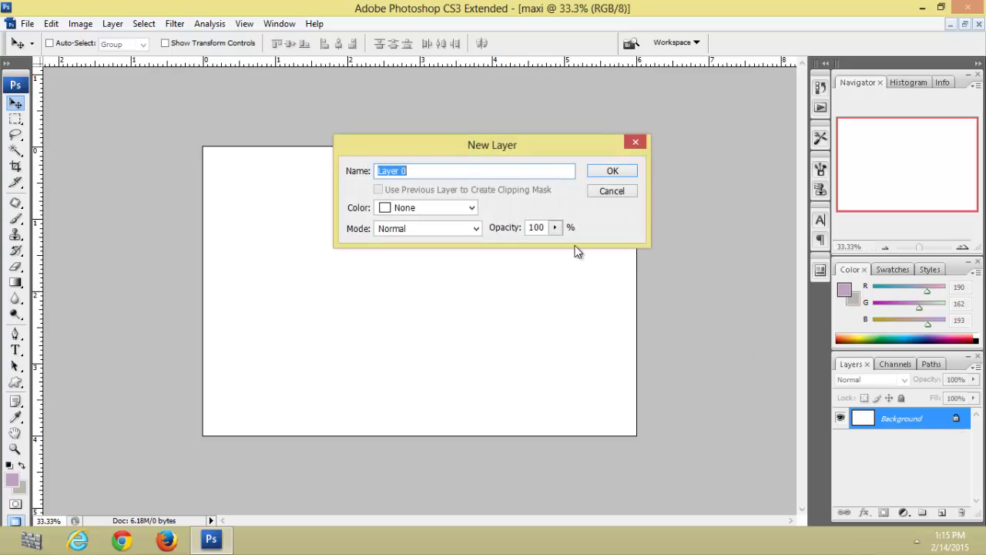
{"action": "left_click", "coordinate": [611, 173]}
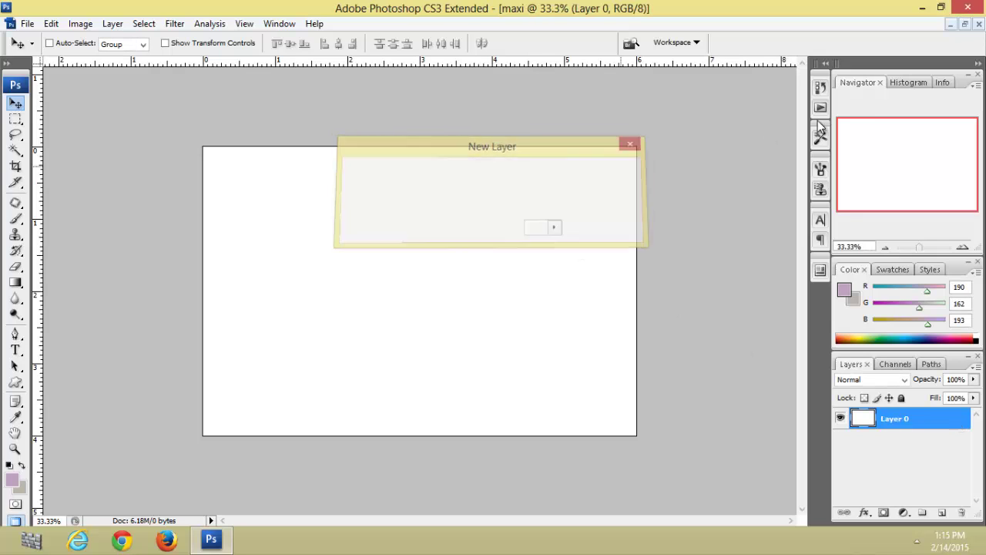
{"action": "left_click", "coordinate": [965, 24]}
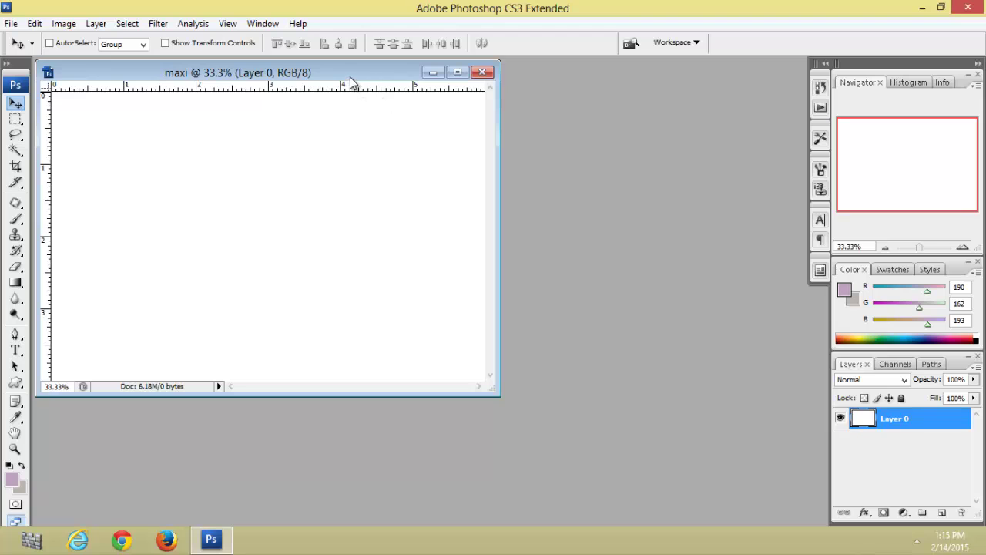
{"action": "left_click_drag", "start_coordinate": [350, 76], "coordinate": [575, 141]}
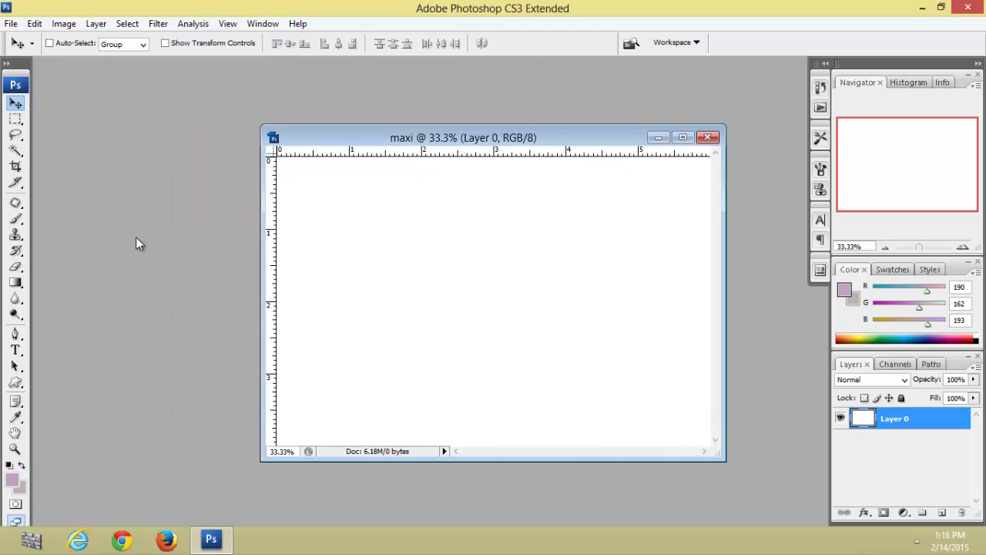
Open the portrait JPEG from the Desktop and place its window over maxi
{"action": "double_click", "coordinate": [135, 237]}
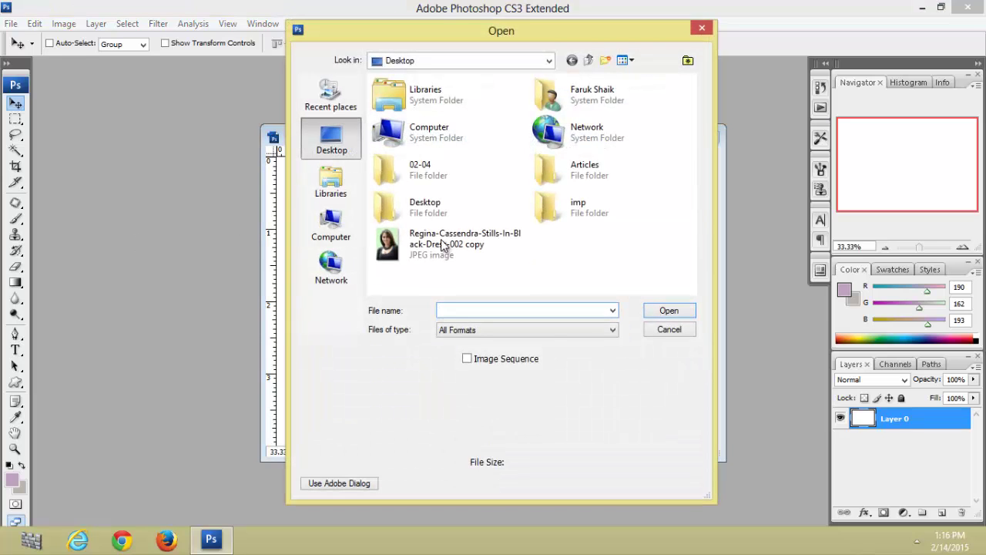
{"action": "double_click", "coordinate": [450, 243]}
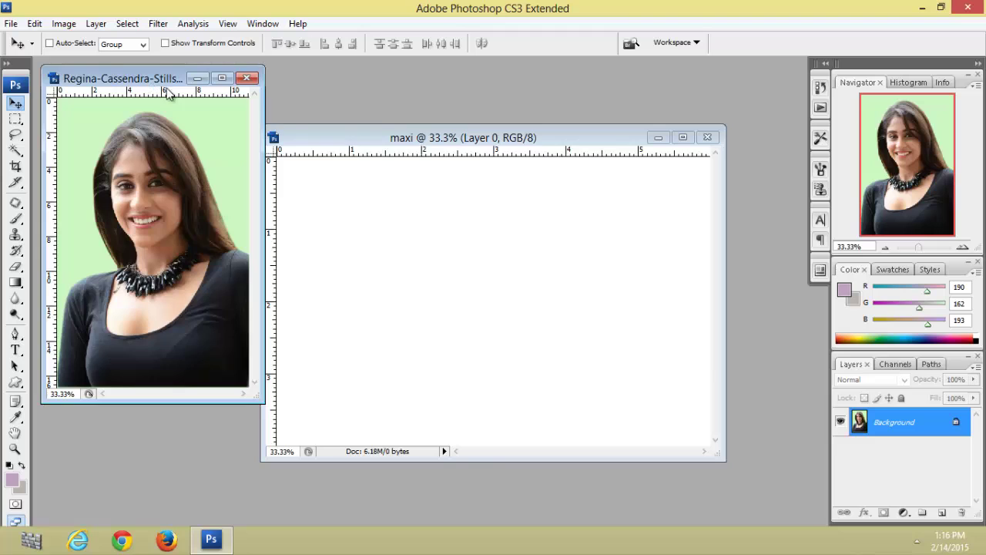
{"action": "left_click_drag", "start_coordinate": [181, 80], "coordinate": [505, 142]}
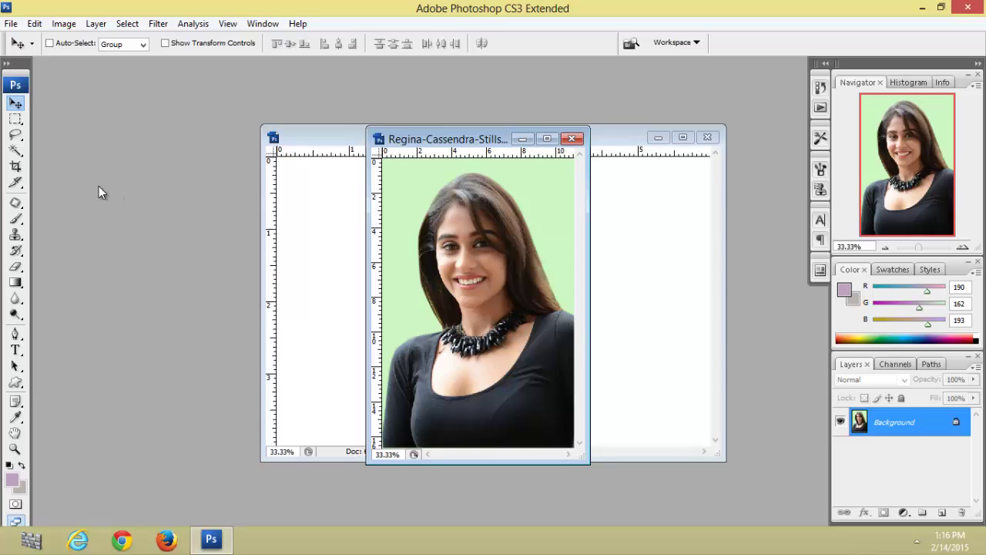
Crop the portrait to 1.5 cm by 2 cm at 300 ppi and enlarge its window
{"action": "left_click", "coordinate": [14, 168]}
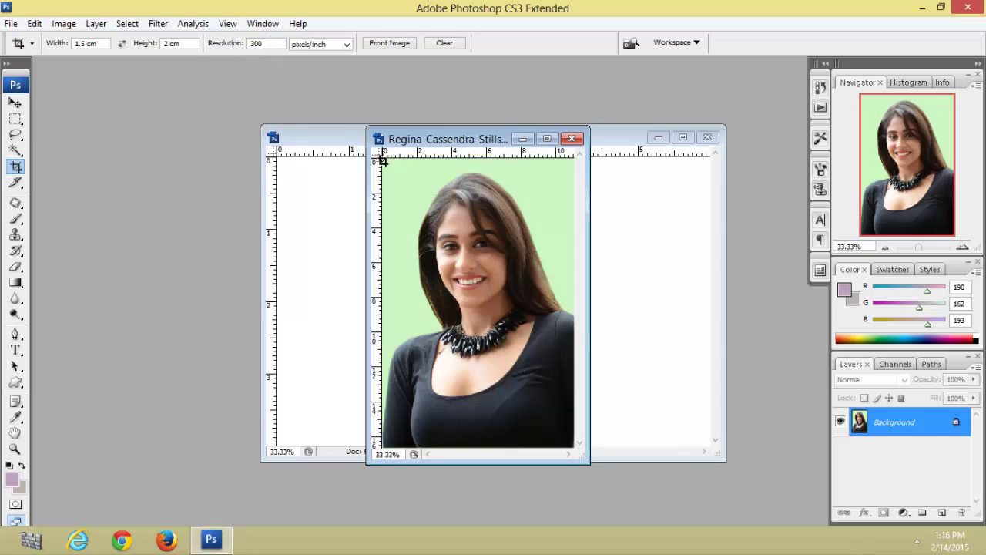
{"action": "left_click_drag", "start_coordinate": [382, 160], "coordinate": [761, 414]}
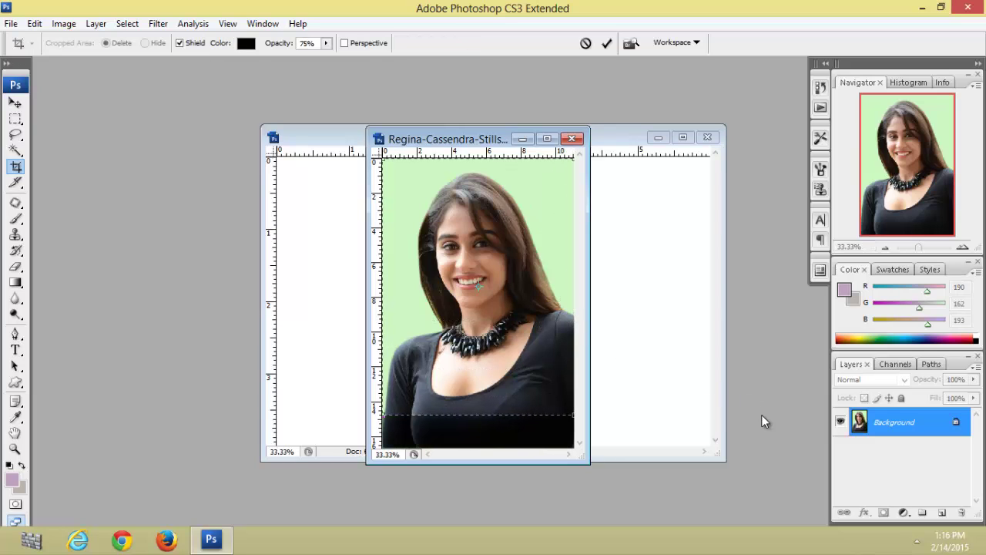
{"action": "key", "text": "Return"}
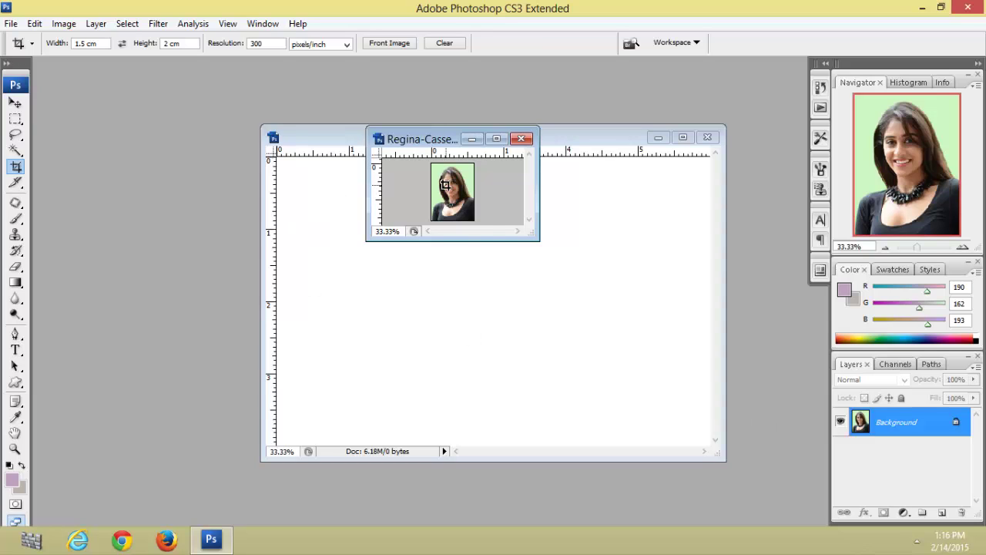
{"action": "left_click_drag", "start_coordinate": [534, 241], "coordinate": [670, 394]}
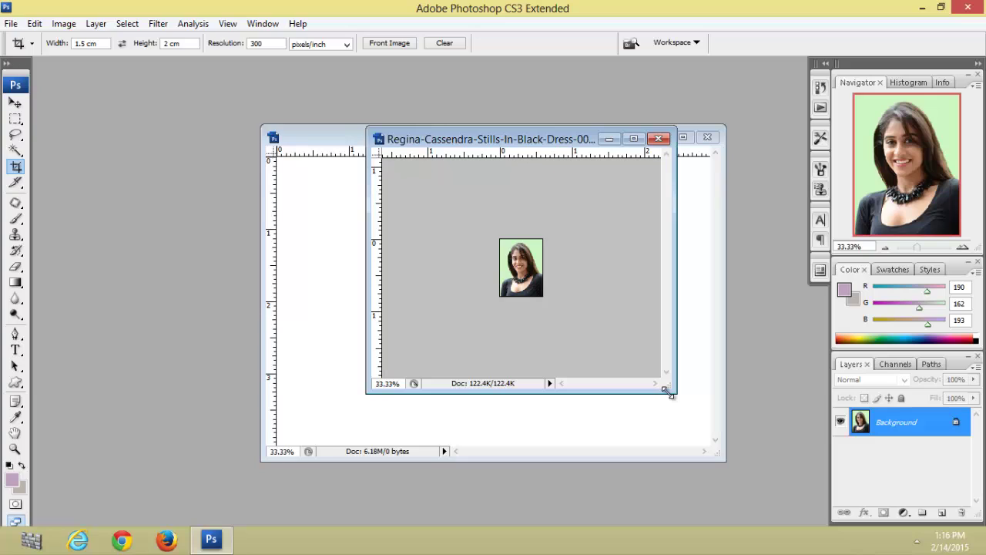
{"action": "key", "text": "v"}
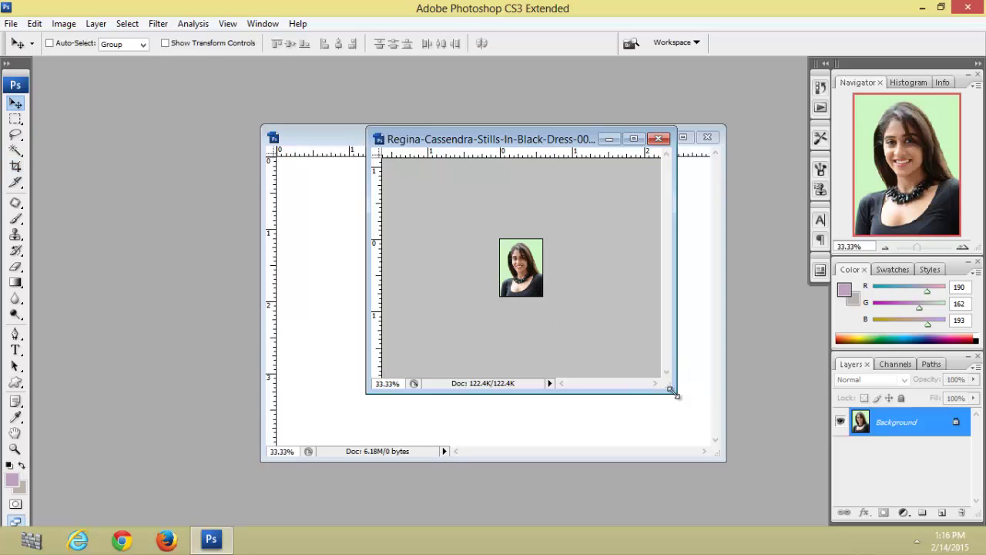
Enlarge and reposition the portrait window, then convert its Background into Layer 0
{"action": "left_click_drag", "start_coordinate": [673, 392], "coordinate": [762, 473]}
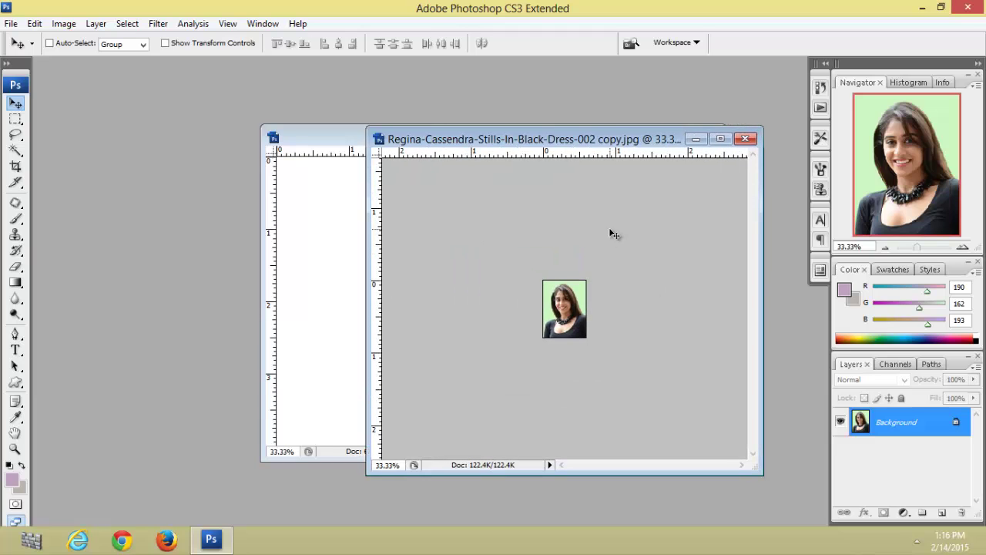
{"action": "left_click_drag", "start_coordinate": [545, 132], "coordinate": [466, 95]}
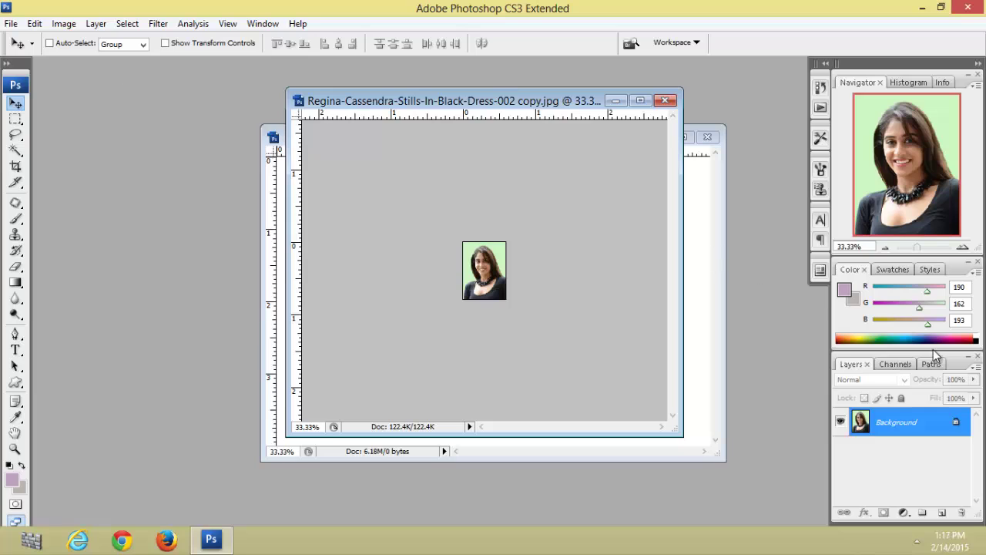
{"action": "double_click", "coordinate": [956, 424]}
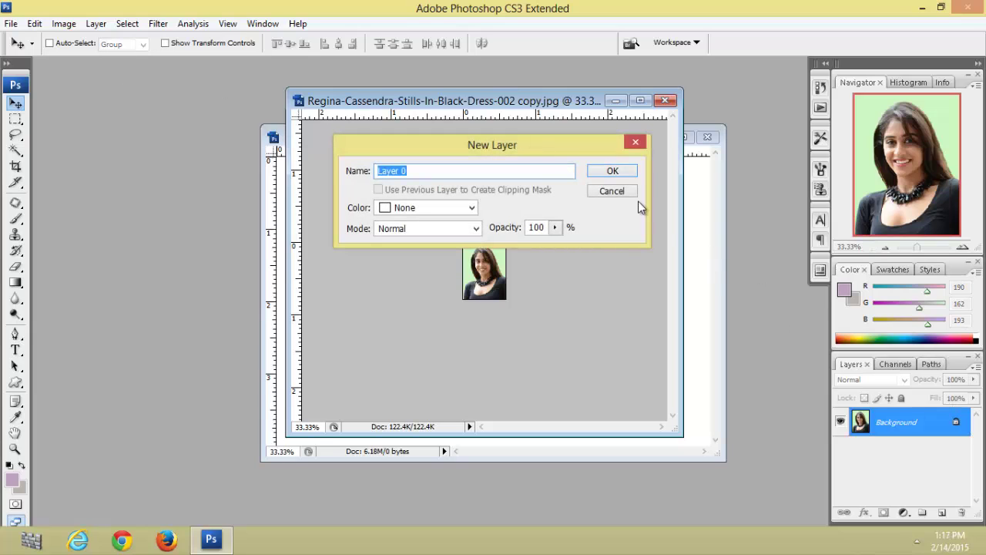
{"action": "left_click", "coordinate": [616, 170]}
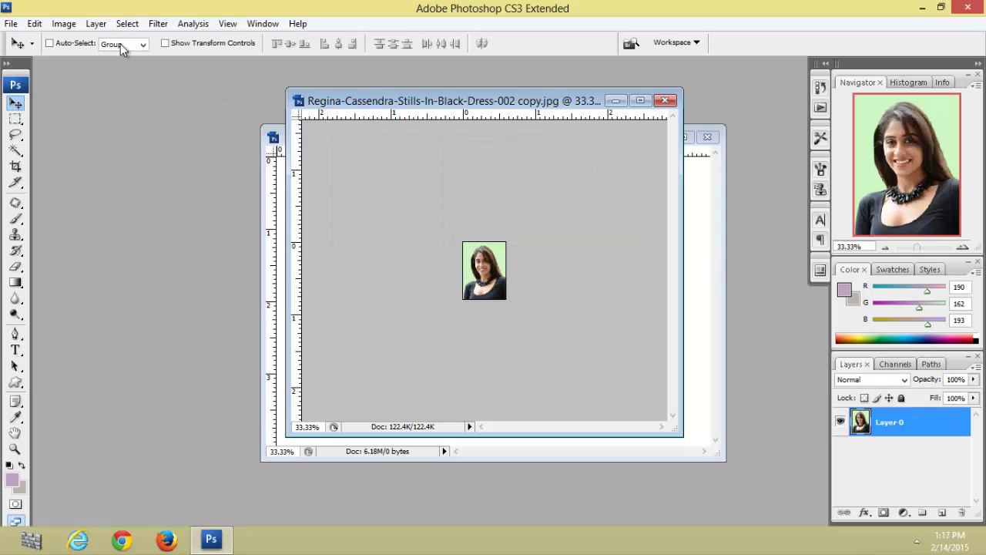
Apply a 2 px black centre stroke around the portrait layer
{"action": "left_click", "coordinate": [34, 24]}
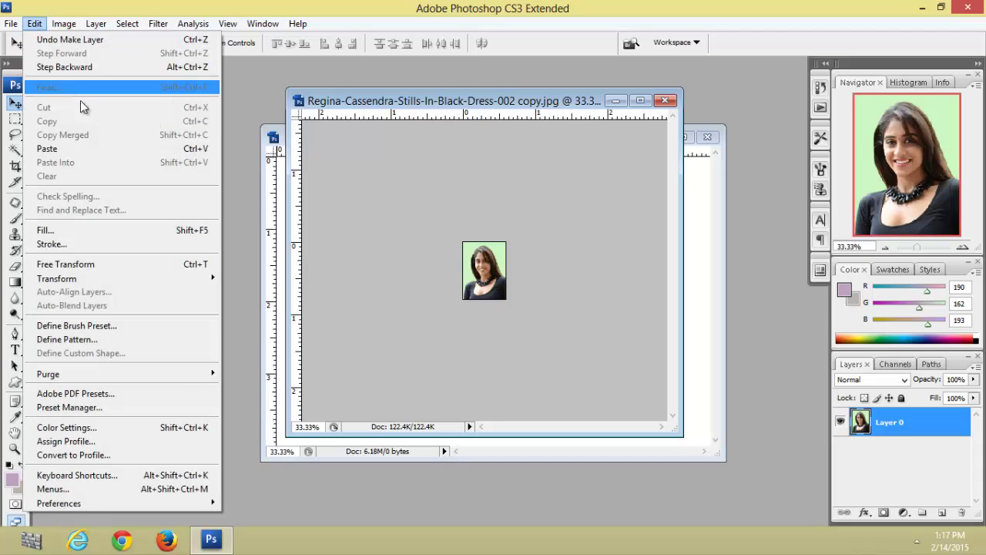
{"action": "left_click", "coordinate": [86, 243]}
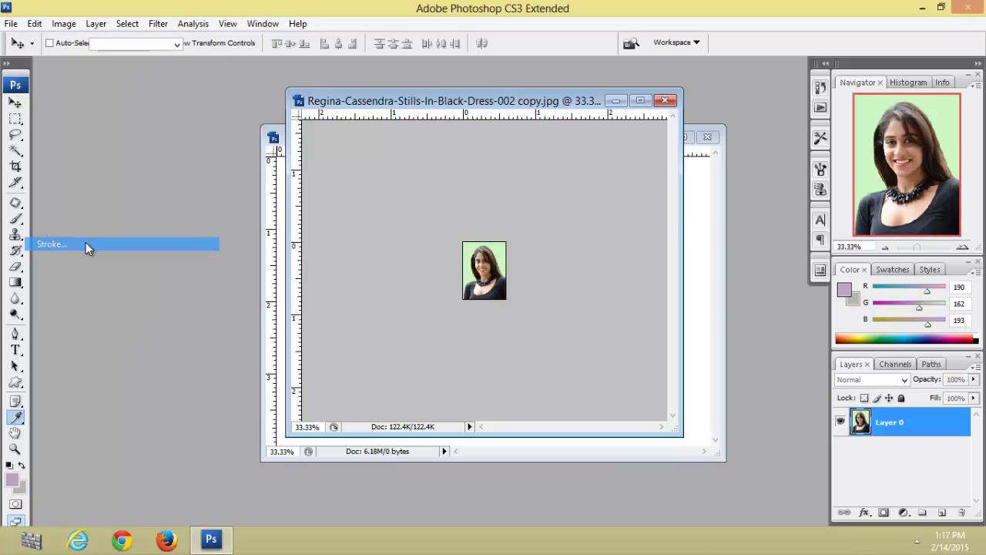
{"action": "left_click", "coordinate": [449, 171]}
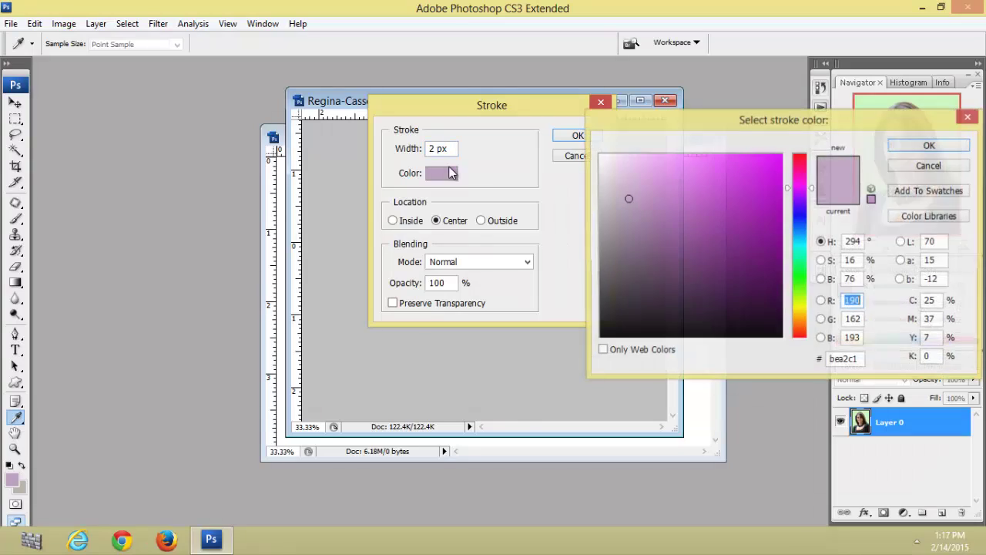
{"action": "left_click", "coordinate": [603, 338]}
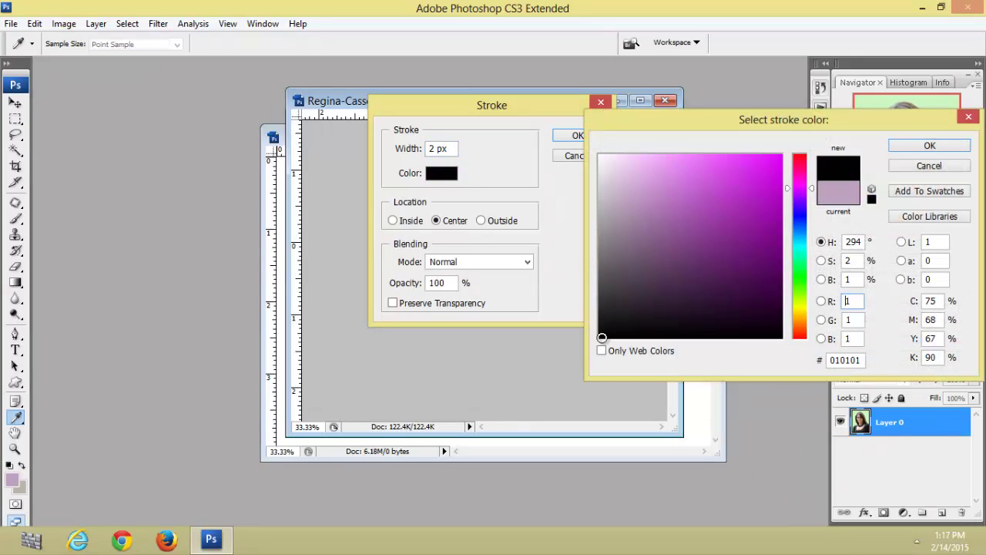
{"action": "left_click", "coordinate": [914, 147]}
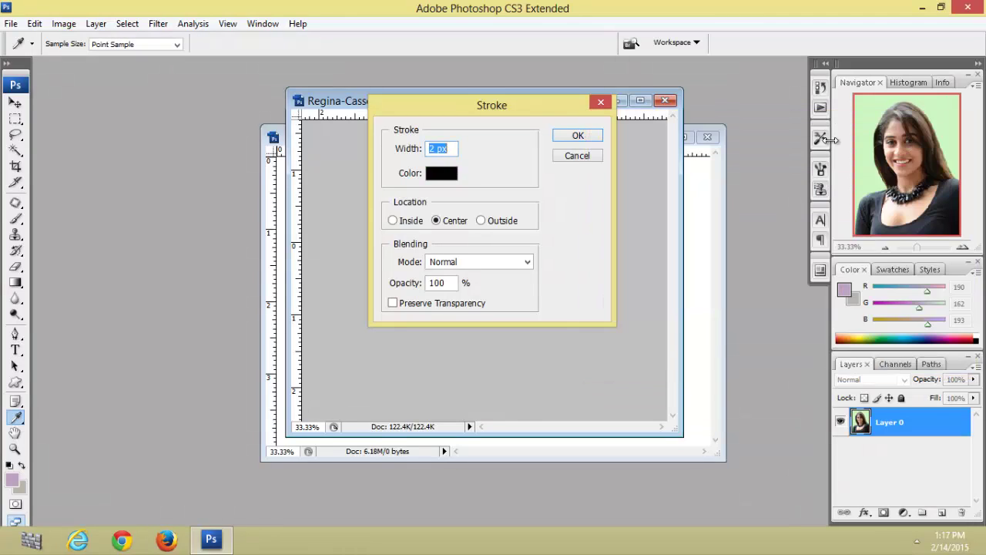
{"action": "left_click", "coordinate": [579, 136]}
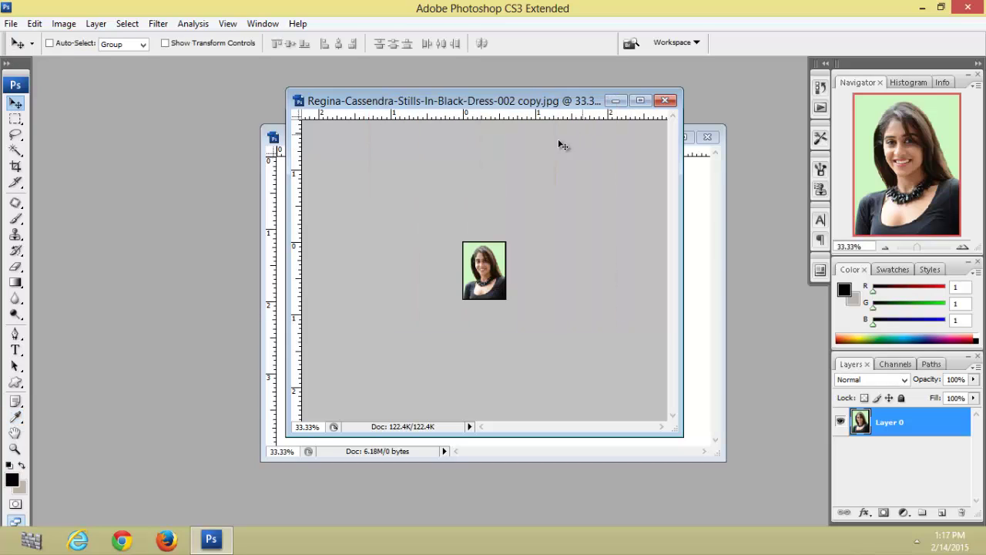
Copy the bordered portrait onto the maxi sheet and enlarge the sheet's window
{"action": "mouse_move", "coordinate": [467, 98]}
{"action": "left_mouse_down"}
{"action": "mouse_move", "coordinate": [278, 122]}
{"action": "mouse_move", "coordinate": [146, 107]}
{"action": "left_mouse_up"}
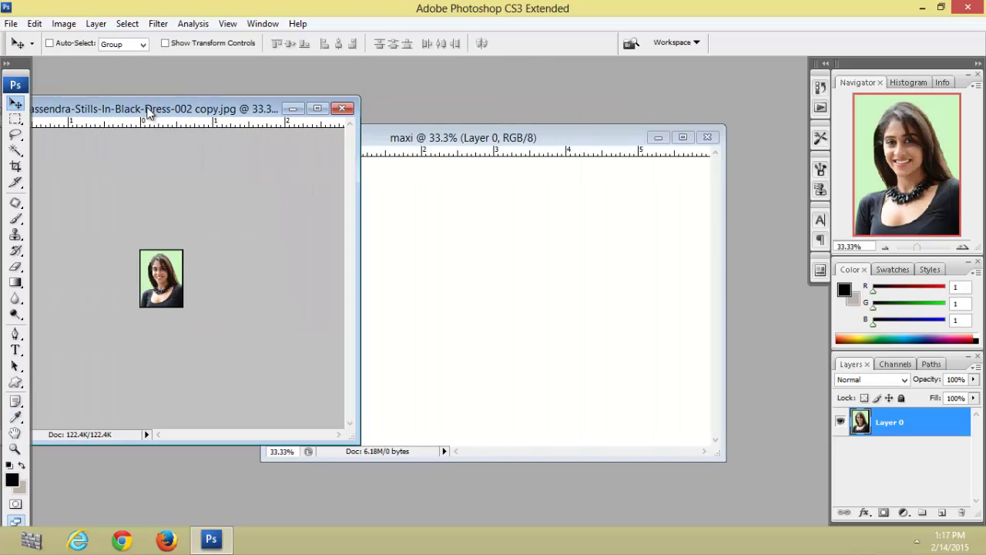
{"action": "left_click_drag", "start_coordinate": [471, 138], "coordinate": [567, 119]}
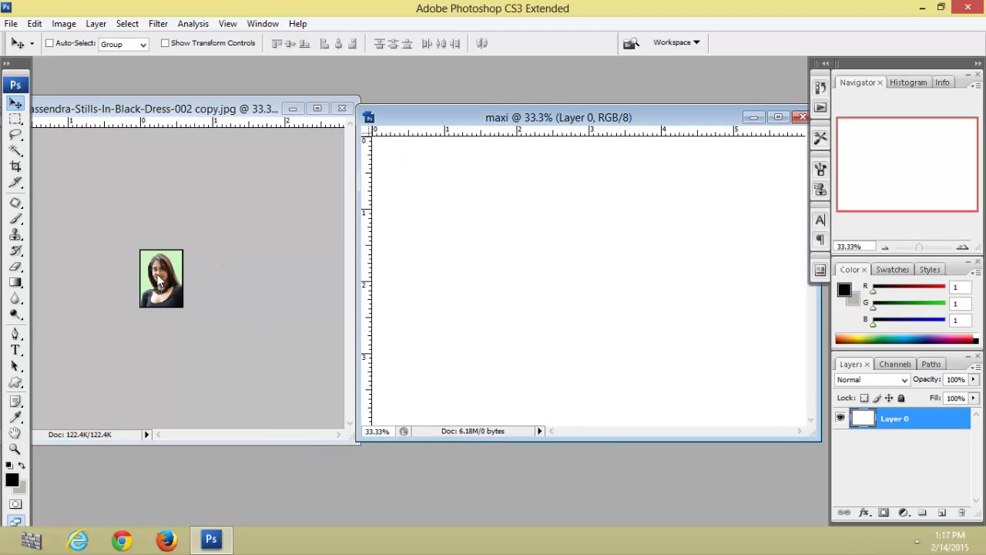
{"action": "left_click_drag", "start_coordinate": [159, 281], "coordinate": [440, 245]}
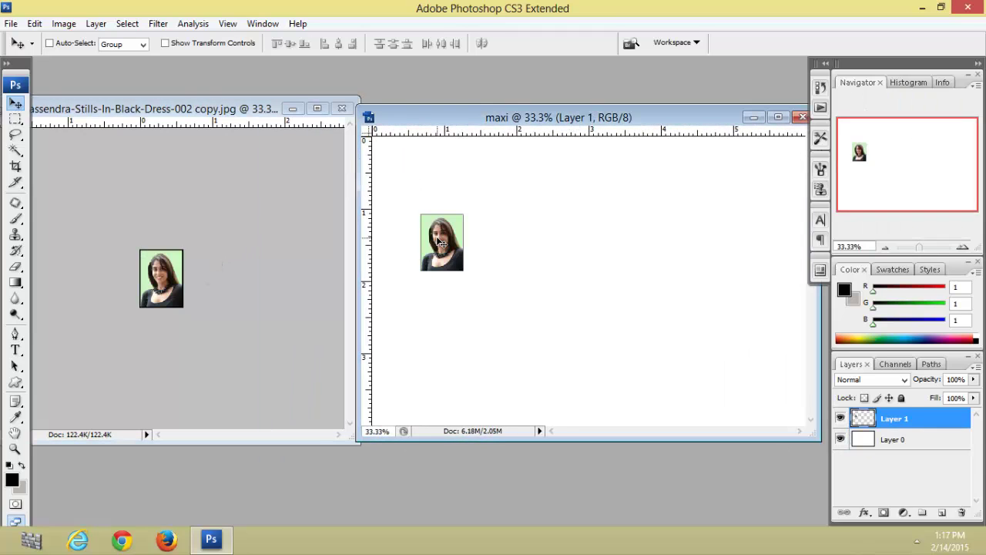
{"action": "left_click_drag", "start_coordinate": [740, 119], "coordinate": [607, 123]}
{"action": "left_click", "coordinate": [647, 122]}
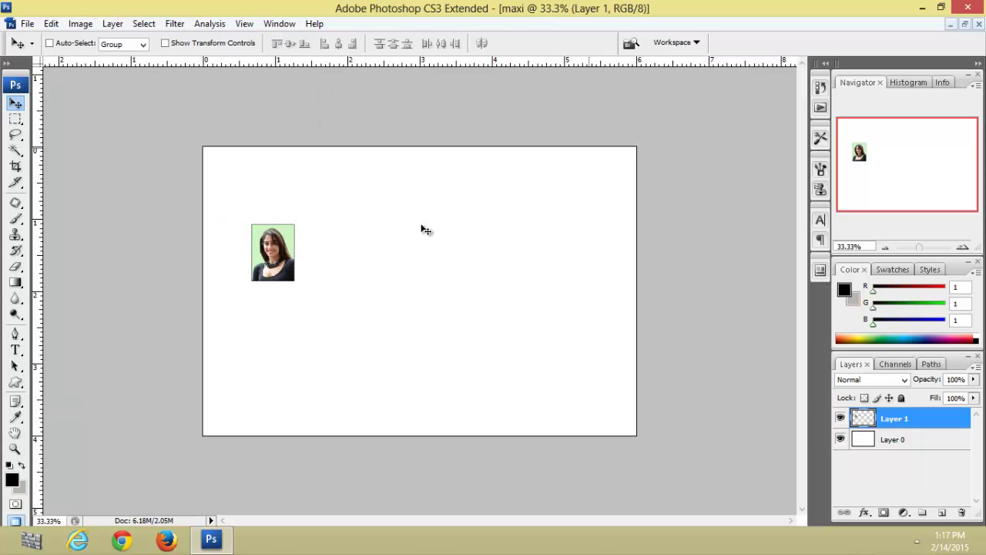
Position the photo at the sheet's top-left corner, viewing at 50% zoom
{"action": "left_click_drag", "start_coordinate": [282, 251], "coordinate": [260, 207]}
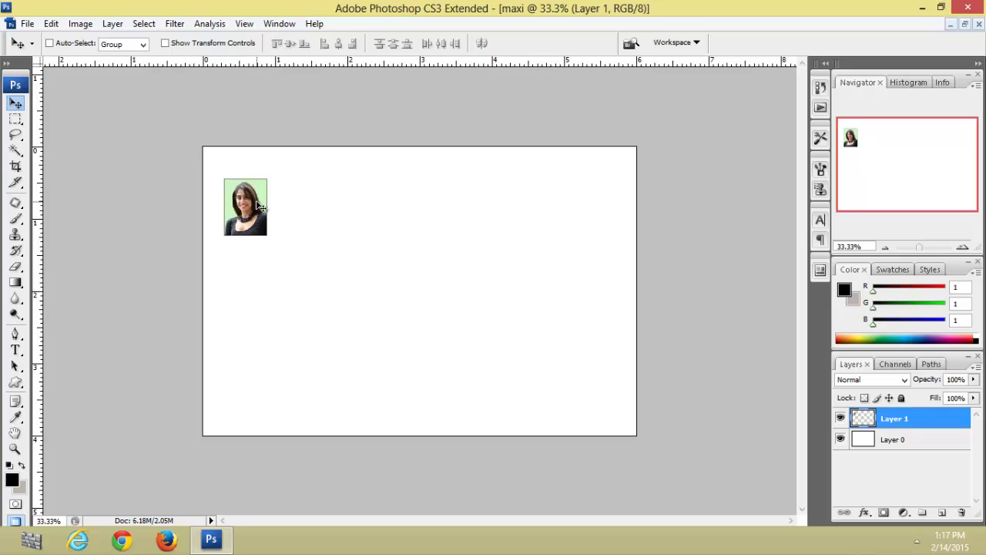
{"action": "key", "text": "ctrl+plus"}
{"action": "key", "text": "ctrl+plus"}
{"action": "key", "text": "ctrl+plus"}
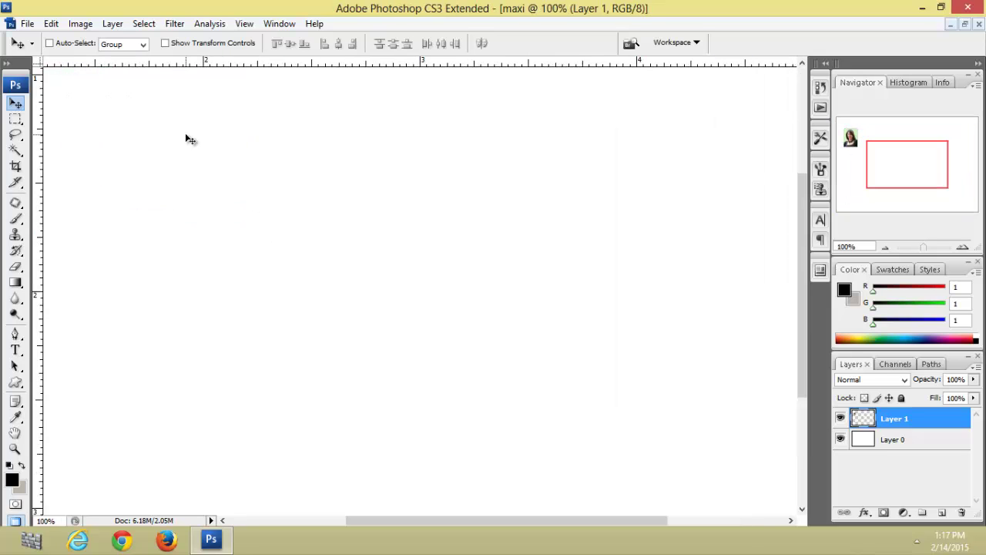
{"action": "left_click_drag", "start_coordinate": [186, 134], "coordinate": [493, 348]}
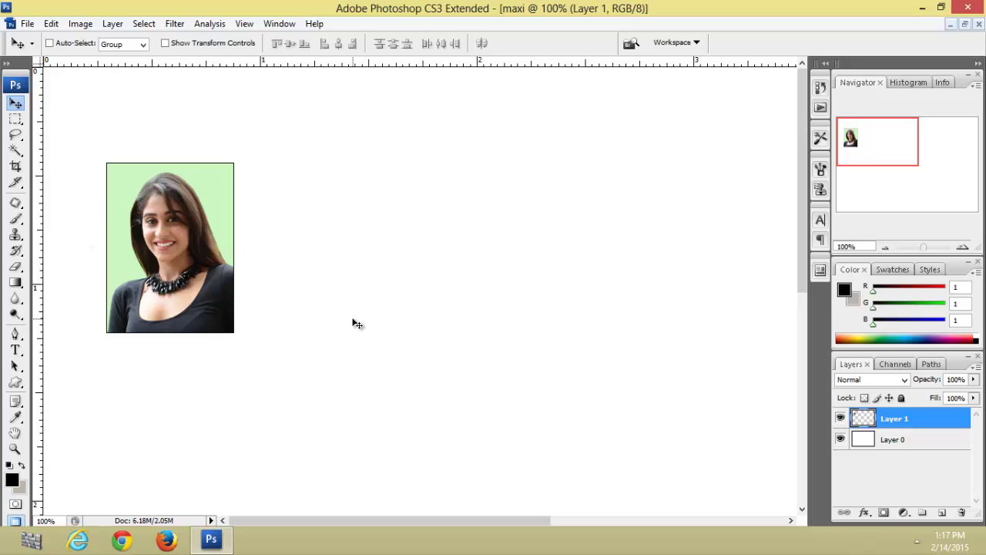
{"action": "key", "text": "ctrl+minus"}
{"action": "key", "text": "ctrl+minus"}
{"action": "key", "text": "ctrl+minus"}
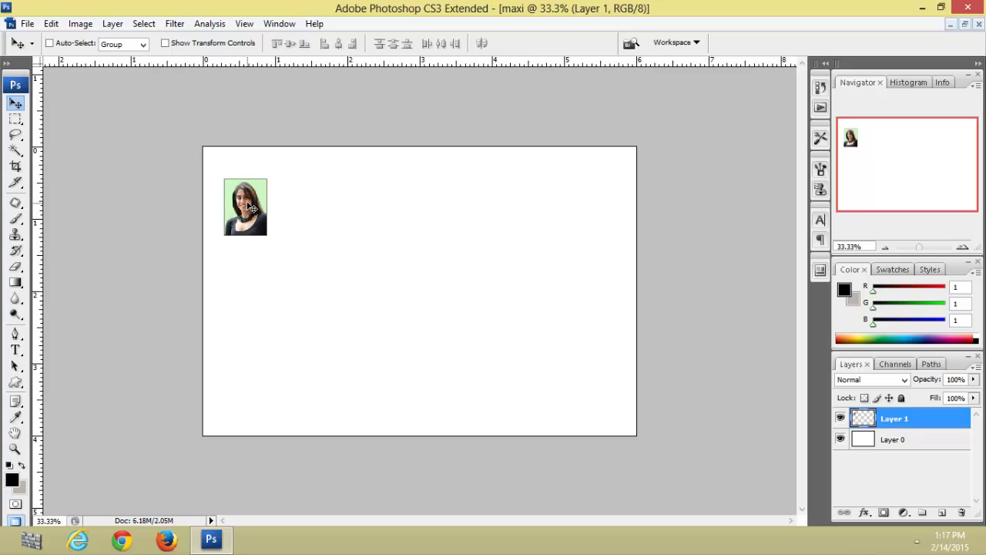
{"action": "left_click_drag", "start_coordinate": [246, 203], "coordinate": [242, 186]}
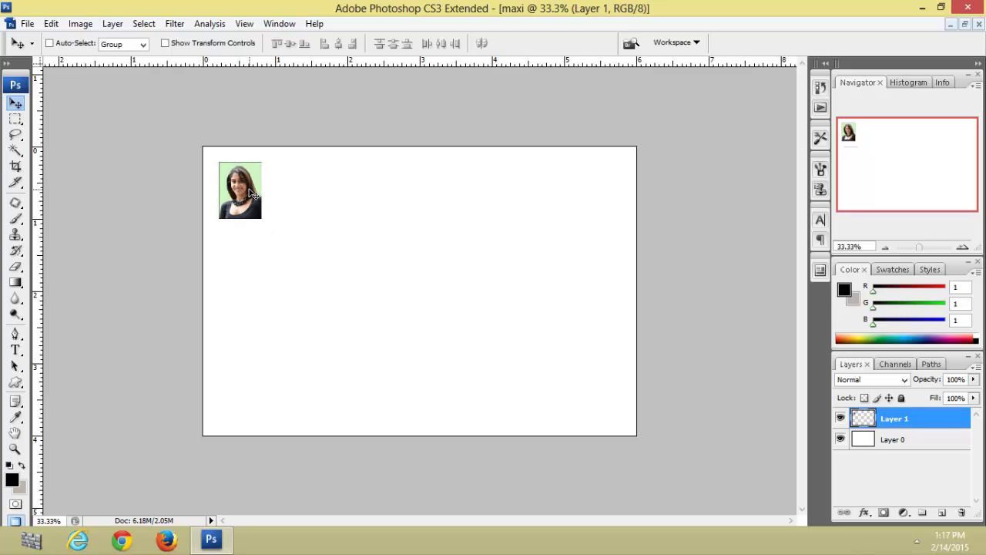
{"action": "key", "text": "ctrl+plus"}
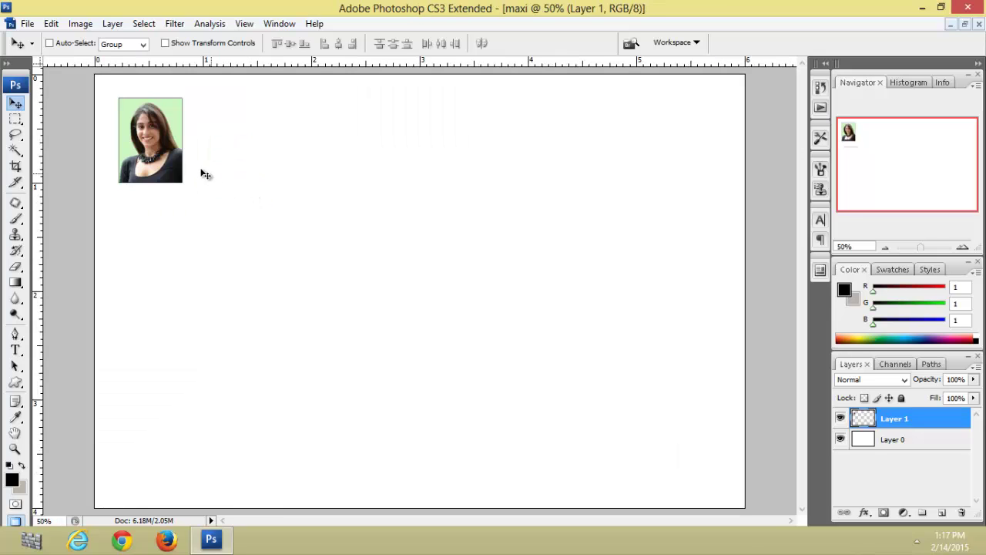
Duplicate Layer 1 and shift the copy right beside the first photo
{"action": "right_click", "coordinate": [153, 157]}
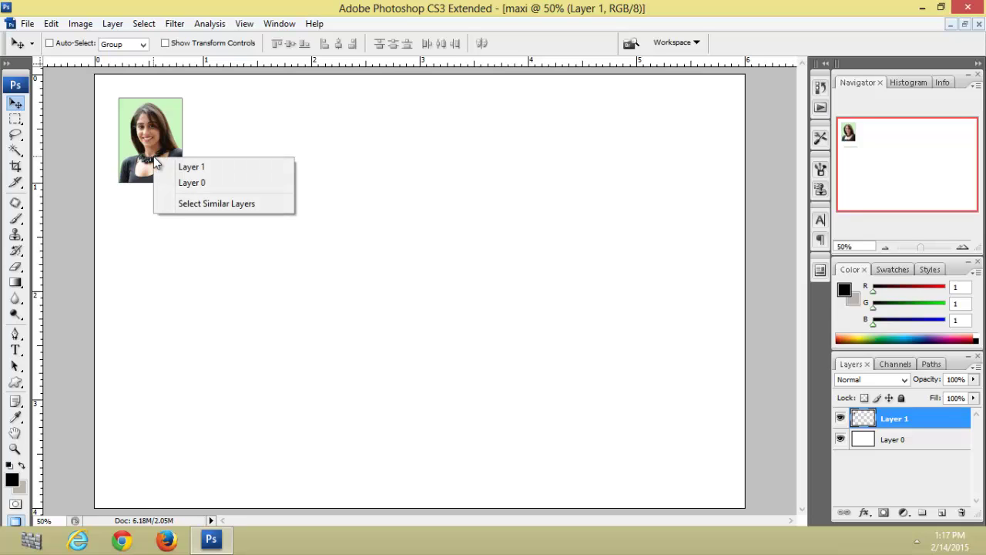
{"action": "left_click", "coordinate": [190, 166]}
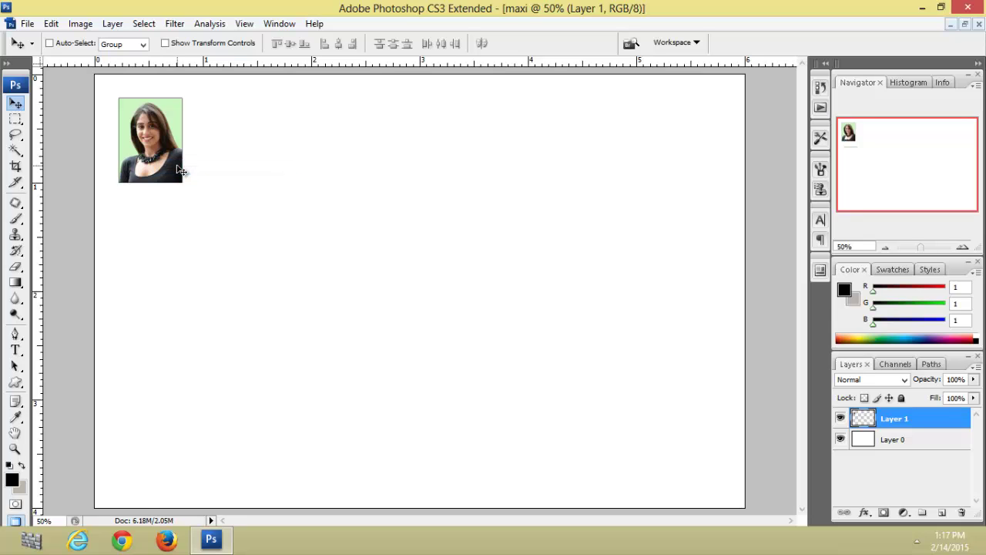
{"action": "right_click", "coordinate": [178, 170]}
{"action": "left_click", "coordinate": [189, 177]}
{"action": "key", "text": "ctrl+j"}
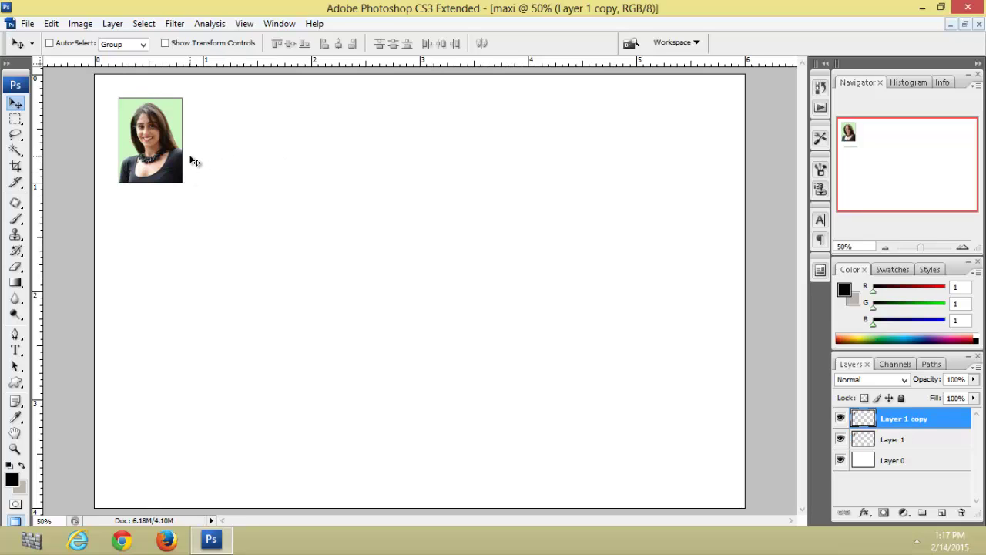
{"action": "key", "text": "shift+Right"}
{"action": "key", "text": "shift+Right"}
{"action": "key", "text": "shift+Right"}
{"action": "key", "text": "shift+Right"}
{"action": "key", "text": "shift+Right"}
{"action": "key", "text": "shift+Right"}
{"action": "key", "text": "shift+Right"}
{"action": "key", "text": "shift+Right"}
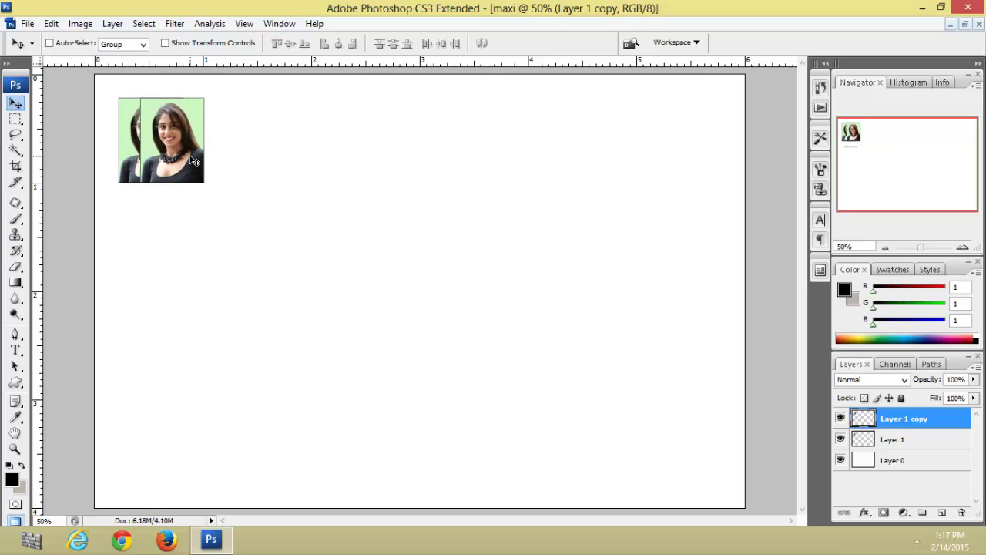
{"action": "key", "text": "shift+Right"}
{"action": "key", "text": "shift+Right"}
{"action": "key", "text": "shift+Right"}
{"action": "key", "text": "shift+Right"}
{"action": "key", "text": "shift+Right"}
{"action": "key", "text": "shift+Right"}
{"action": "key", "text": "shift+Right"}
{"action": "key", "text": "shift+Right"}
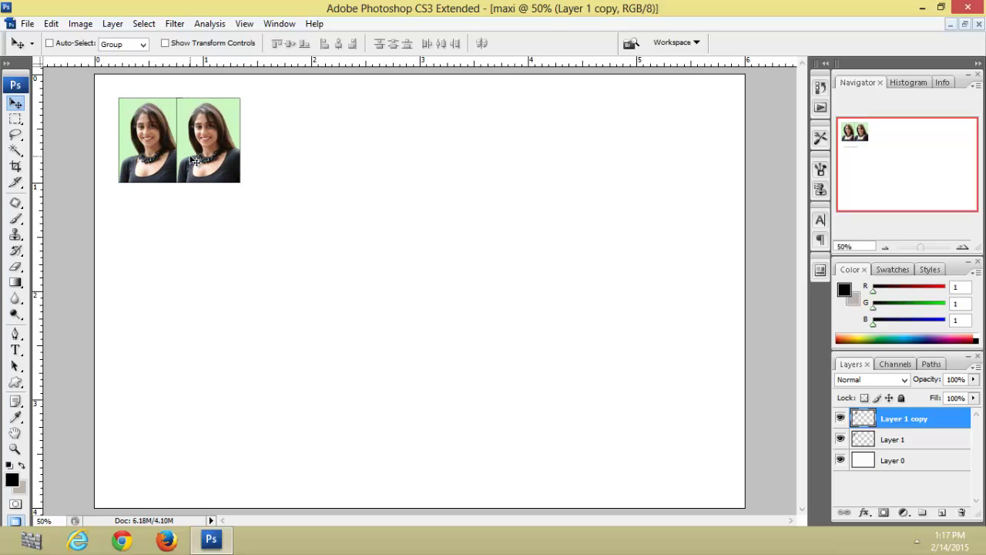
{"action": "key", "text": "shift+Right"}
{"action": "key", "text": "shift+Right"}
{"action": "key", "text": "shift+Right"}
{"action": "key", "text": "shift+Right"}
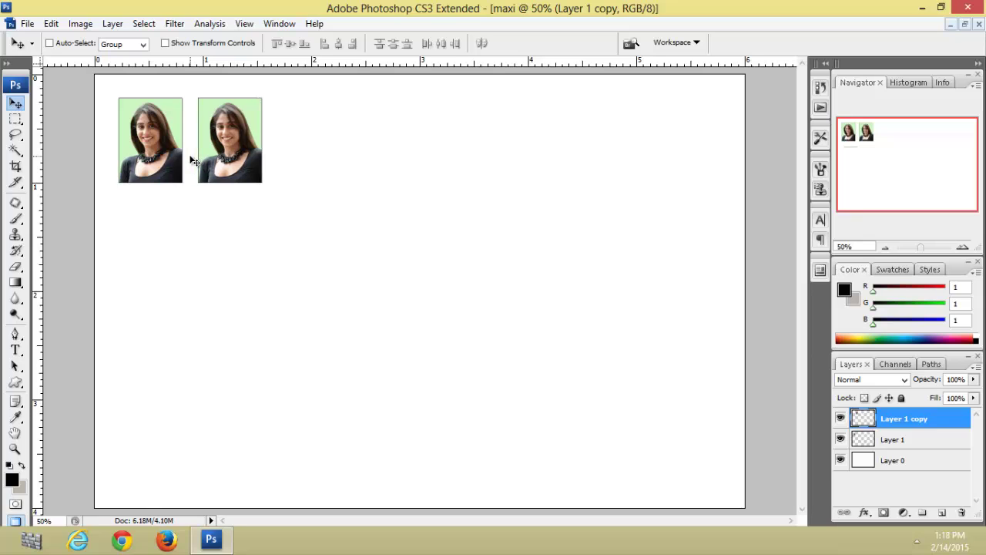
Add third and fourth spaced copies to the right, completing a row of four
{"action": "right_click", "coordinate": [241, 160]}
{"action": "left_click", "coordinate": [252, 167]}
{"action": "key", "text": "ctrl+j"}
{"action": "key", "text": "shift+Right"}
{"action": "key", "text": "shift+Right"}
{"action": "key", "text": "shift+Right"}
{"action": "key", "text": "shift+Right"}
{"action": "key", "text": "shift+Right"}
{"action": "key", "text": "shift+Right"}
{"action": "key", "text": "shift+Right"}
{"action": "key", "text": "shift+Right"}
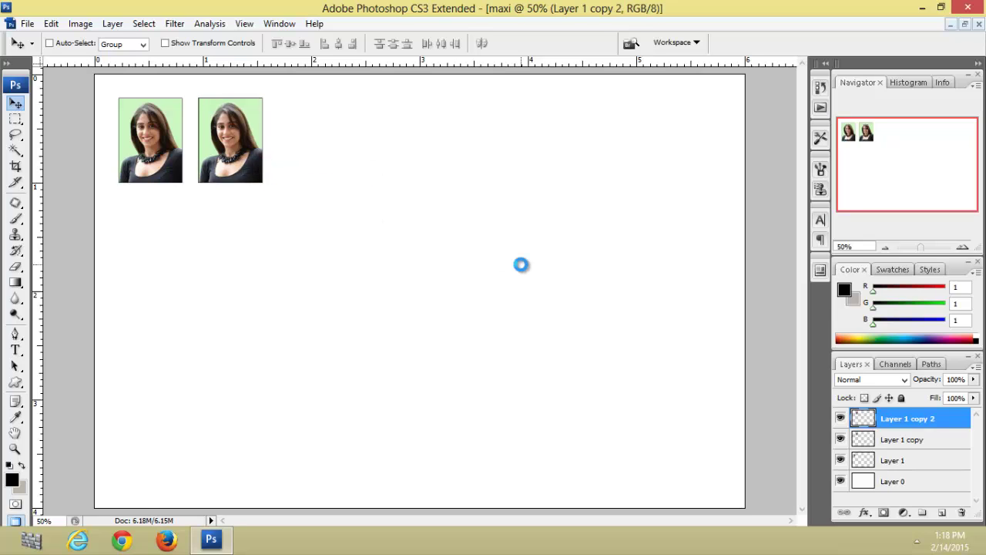
{"action": "key", "text": "shift+Right"}
{"action": "key", "text": "shift+Right"}
{"action": "key", "text": "shift+Right"}
{"action": "key", "text": "shift+Right"}
{"action": "key", "text": "shift+Right"}
{"action": "key", "text": "shift+Right"}
{"action": "key", "text": "shift+Right"}
{"action": "key", "text": "shift+Right"}
{"action": "key", "text": "shift+Right"}
{"action": "key", "text": "shift+Right"}
{"action": "key", "text": "shift+Right"}
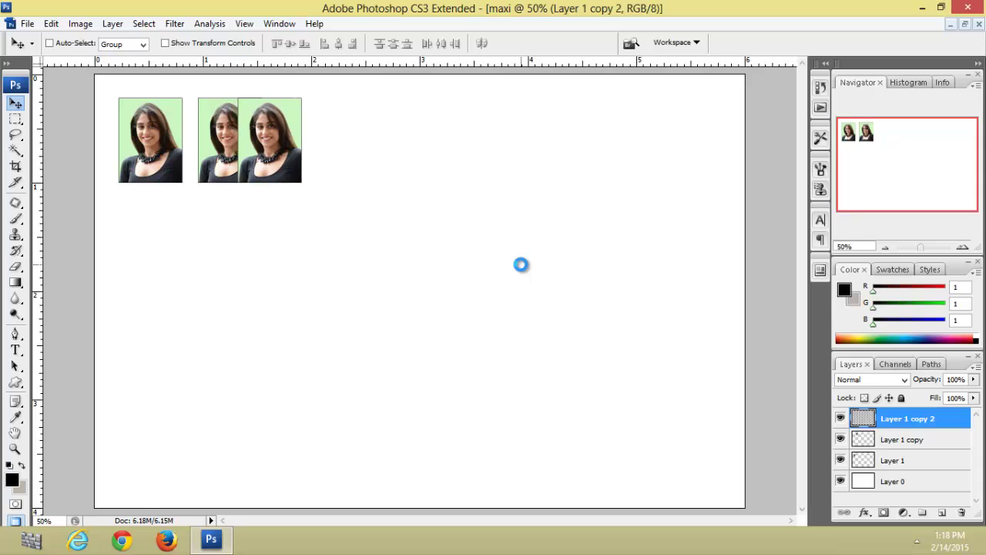
{"action": "key", "text": "shift+Right"}
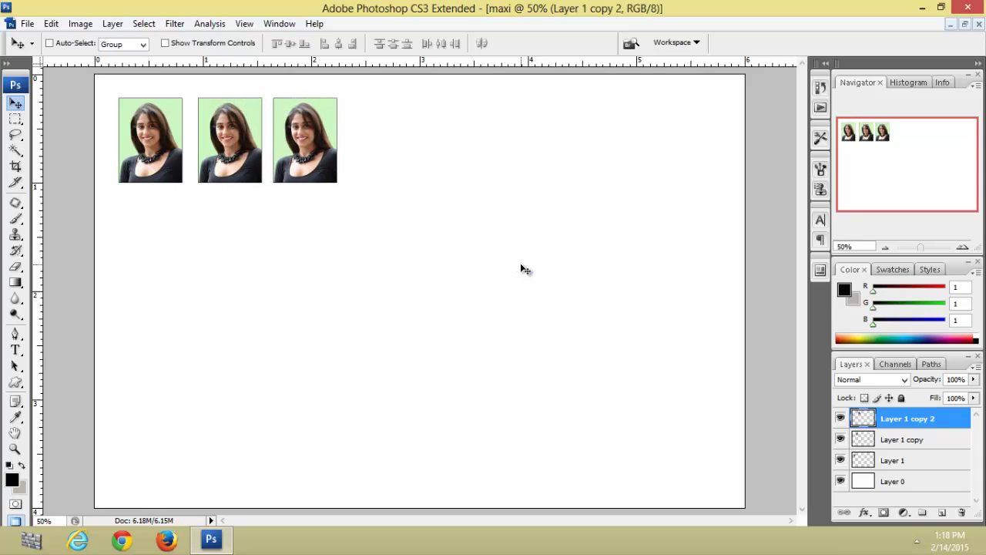
{"action": "key", "text": "ctrl+j"}
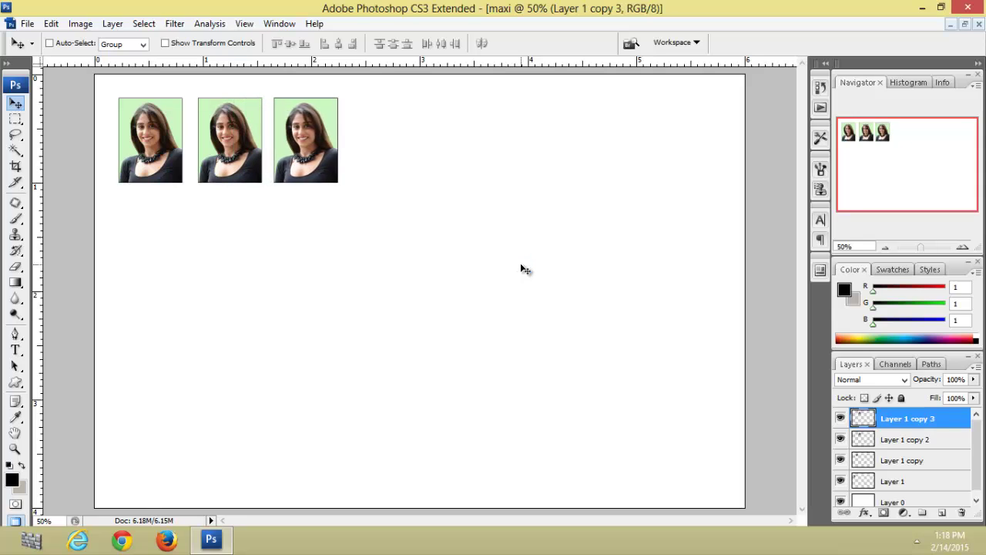
{"action": "key", "text": "shift+Right"}
{"action": "key", "text": "shift+Right"}
{"action": "key", "text": "shift+Right"}
{"action": "key", "text": "shift+Right"}
{"action": "key", "text": "shift+Right"}
{"action": "key", "text": "shift+Right"}
{"action": "key", "text": "shift+Right"}
{"action": "key", "text": "shift+Right"}
{"action": "key", "text": "shift+Right"}
{"action": "key", "text": "shift+Right"}
{"action": "key", "text": "shift+Right"}
{"action": "key", "text": "shift+Right"}
{"action": "key", "text": "shift+Right"}
{"action": "key", "text": "shift+Right"}
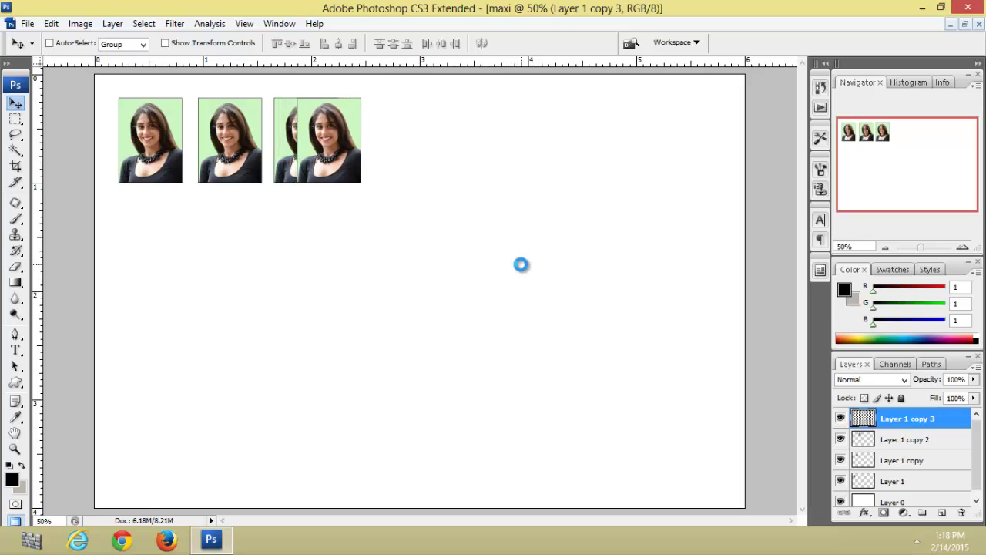
{"action": "key", "text": "shift+Right"}
{"action": "key", "text": "shift+Right"}
{"action": "key", "text": "shift+Right"}
{"action": "key", "text": "shift+Right"}
{"action": "key", "text": "shift+Right"}
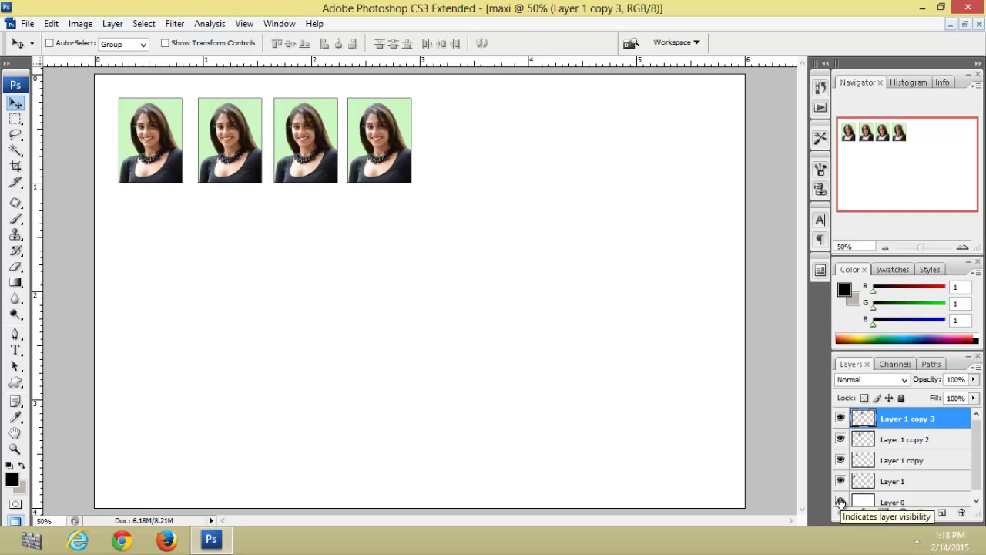
Hide the background, merge the four photos, and duplicate them rightward into eight
{"action": "left_click", "coordinate": [841, 502]}
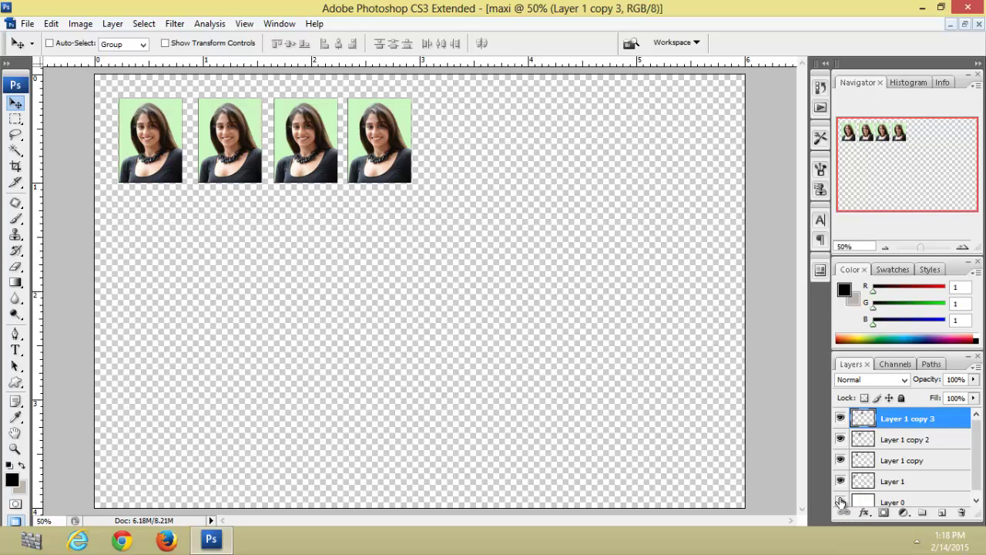
{"action": "left_click", "coordinate": [924, 450]}
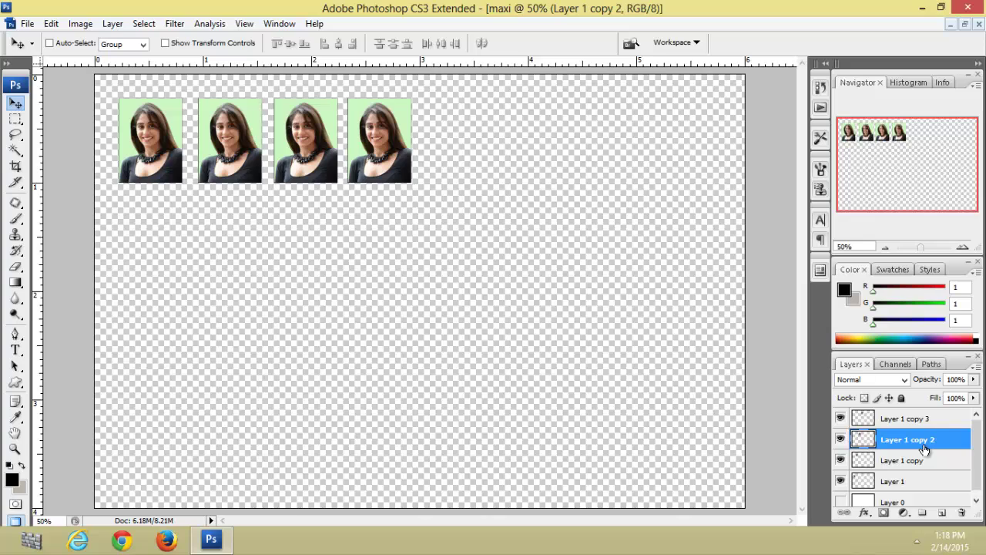
{"action": "key", "text": "ctrl+shift+e"}
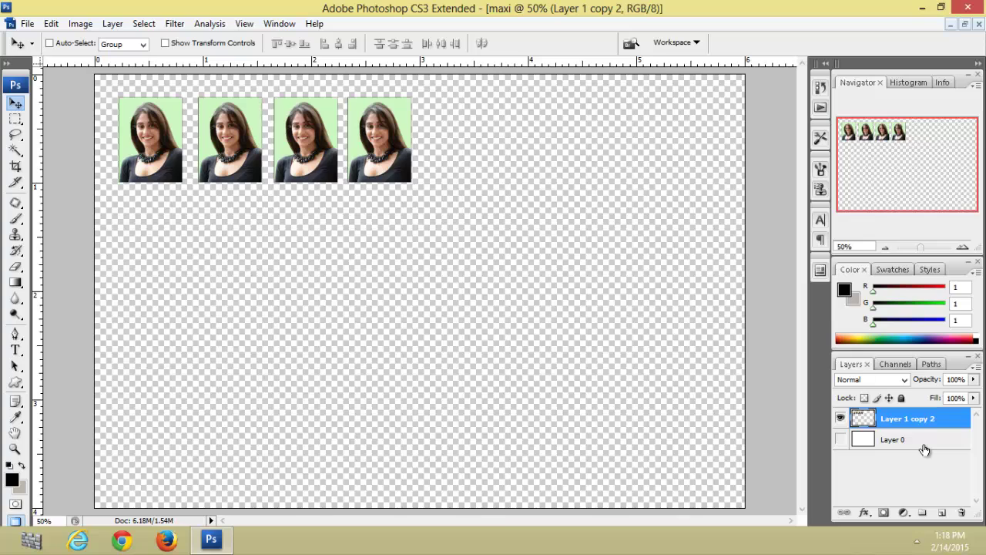
{"action": "key", "text": "ctrl+j"}
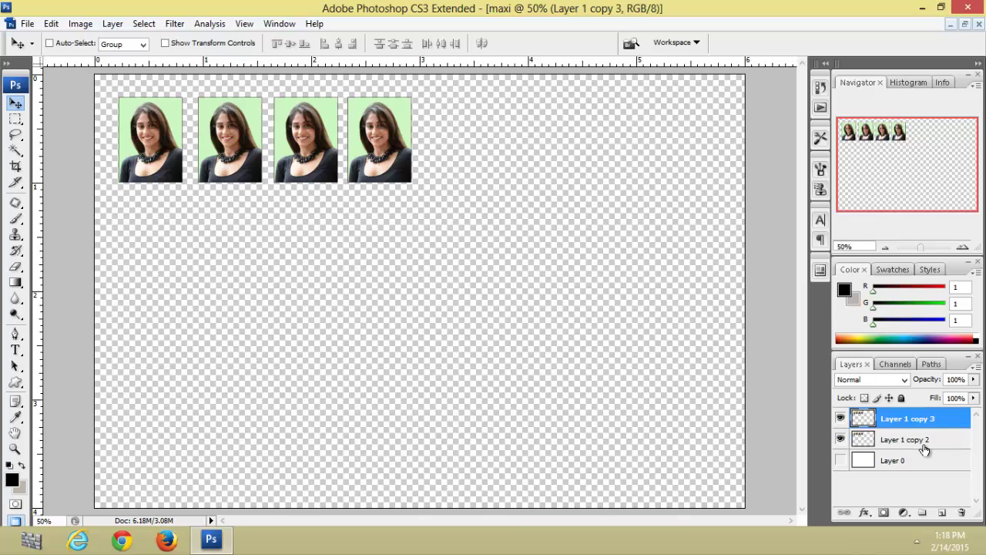
{"action": "left_click_drag", "start_coordinate": [438, 154], "coordinate": [671, 149]}
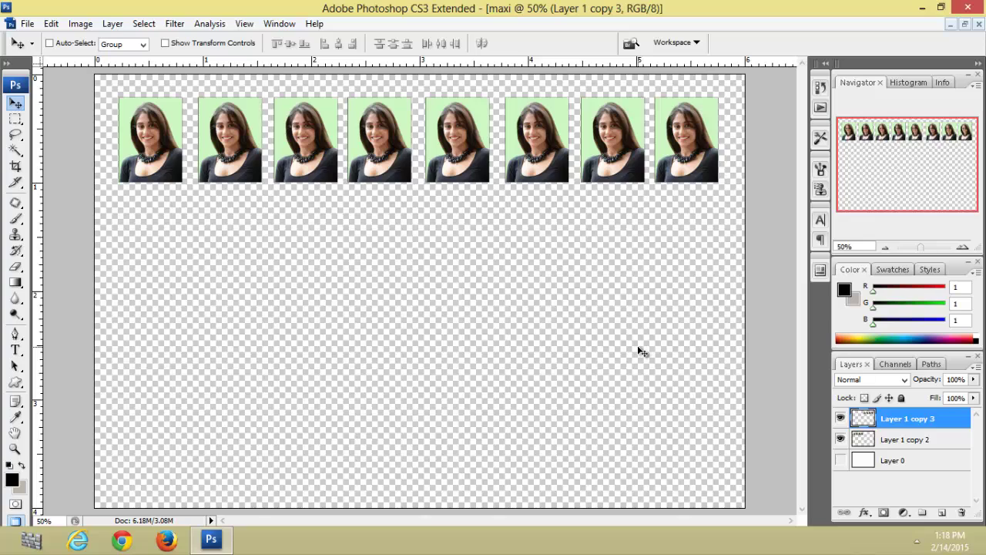
Merge the row of eight, then duplicate it downward and merge as the second row
{"action": "key", "text": "ctrl+e"}
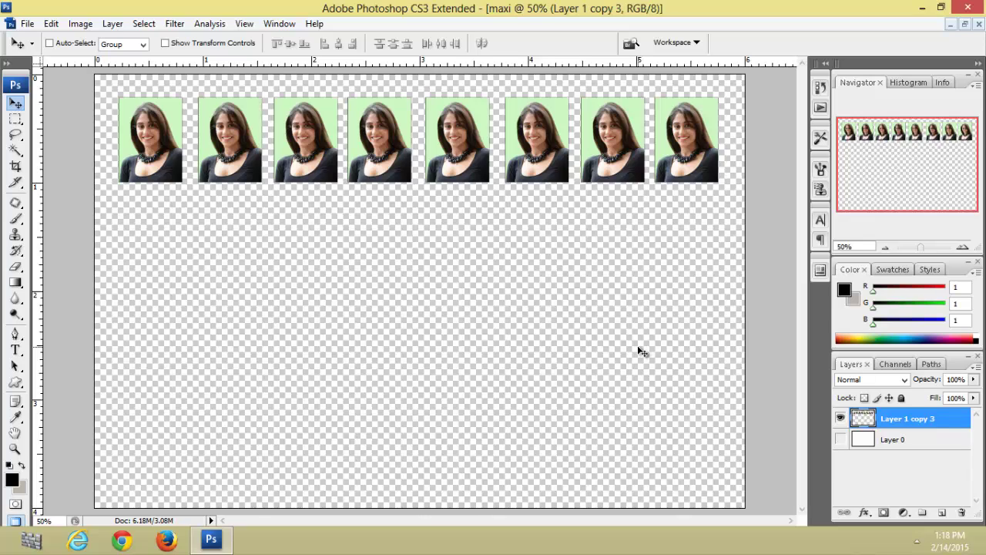
{"action": "key", "text": "ctrl+j"}
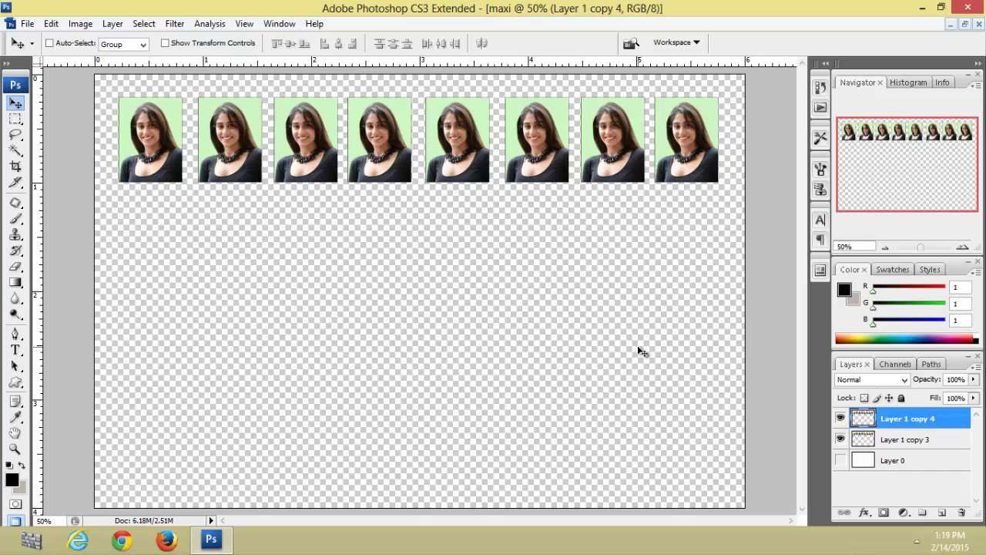
{"action": "key", "text": "shift+Down"}
{"action": "key", "text": "shift+Down"}
{"action": "key", "text": "shift+Down"}
{"action": "key", "text": "shift+Down"}
{"action": "key", "text": "shift+Down"}
{"action": "key", "text": "shift+Down"}
{"action": "key", "text": "shift+Down"}
{"action": "key", "text": "shift+Down"}
{"action": "key", "text": "shift+Down"}
{"action": "key", "text": "shift+Down"}
{"action": "key", "text": "shift+Down"}
{"action": "key", "text": "shift+Down"}
{"action": "key", "text": "shift+Down"}
{"action": "key", "text": "shift+Down"}
{"action": "key", "text": "shift+Down"}
{"action": "key", "text": "shift+Down"}
{"action": "key", "text": "shift+Down"}
{"action": "key", "text": "shift+Down"}
{"action": "key", "text": "shift+Down"}
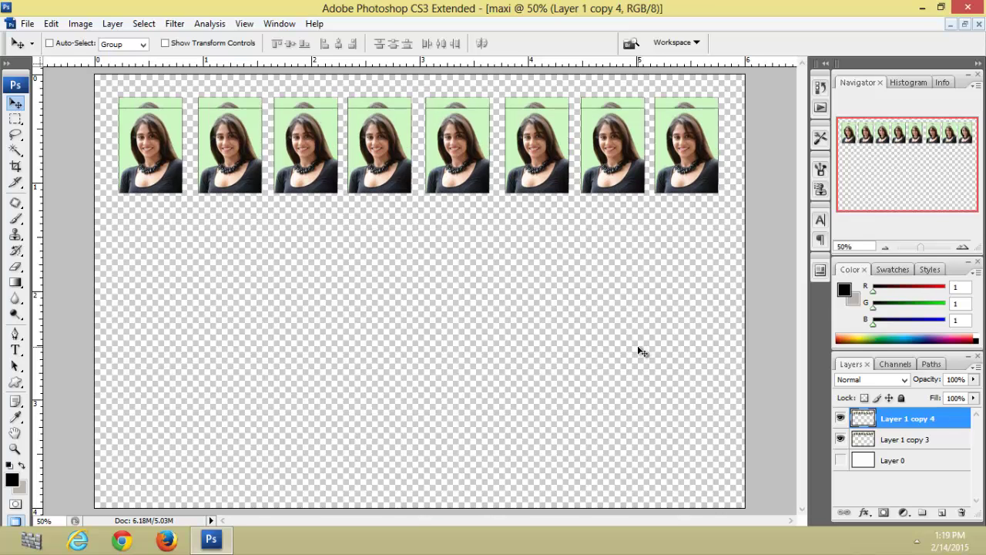
{"action": "key", "text": "shift+Down"}
{"action": "key", "text": "shift+Down"}
{"action": "key", "text": "shift+Down"}
{"action": "key", "text": "shift+Down"}
{"action": "key", "text": "shift+Down"}
{"action": "key", "text": "shift+Down"}
{"action": "key", "text": "shift+Down"}
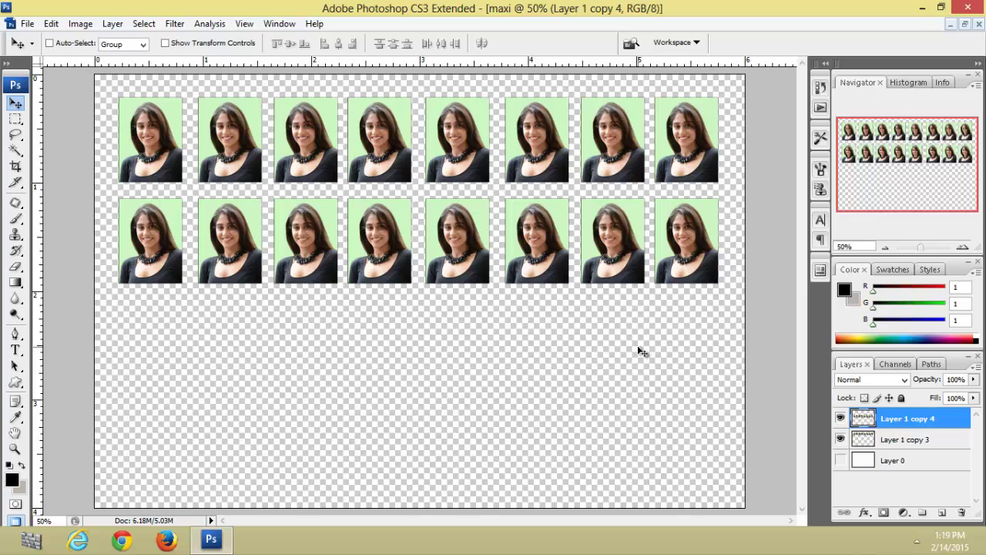
{"action": "key", "text": "ctrl+e"}
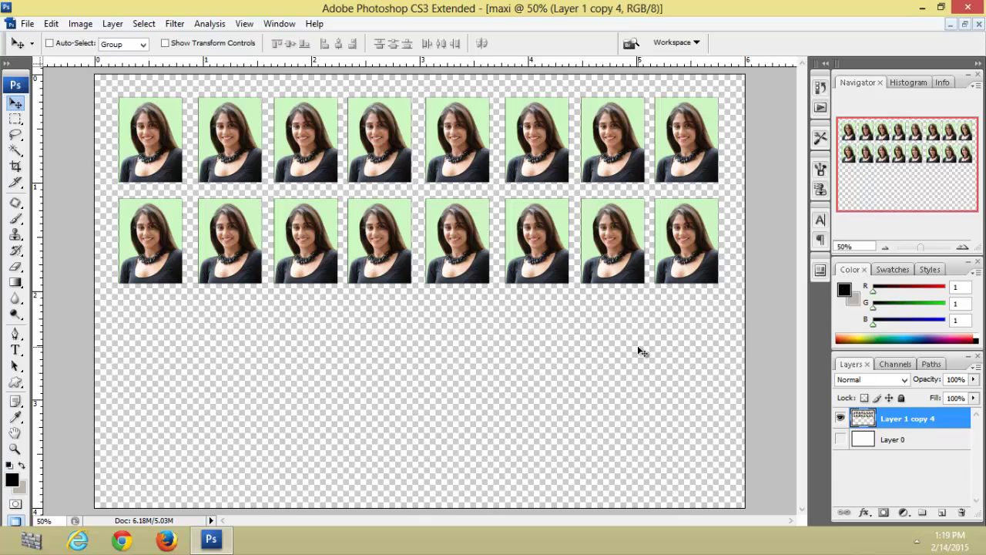
Duplicate the two rows down as rows three and four, then show the white background
{"action": "key", "text": "ctrl+j"}
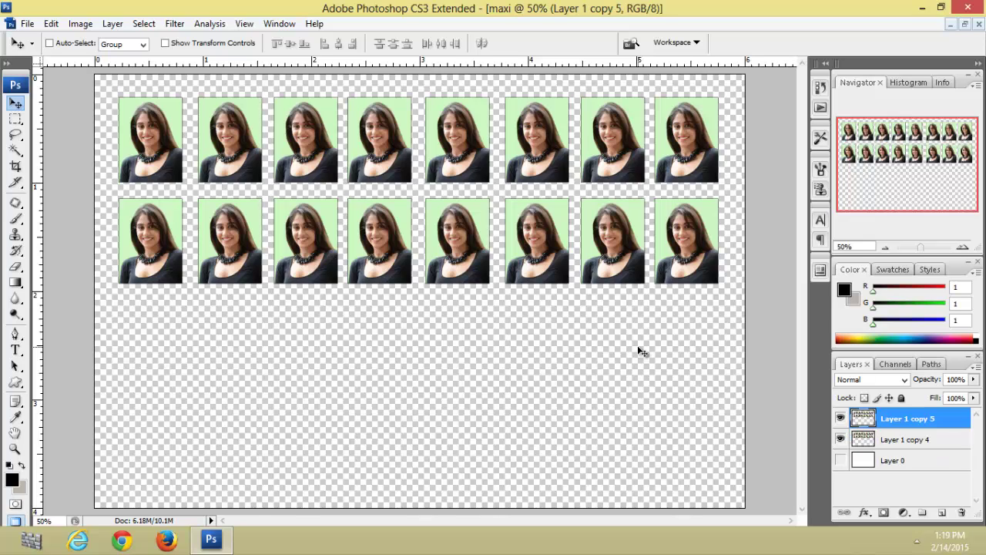
{"action": "key", "text": "shift+Down"}
{"action": "key", "text": "shift+Down"}
{"action": "key", "text": "shift+Down"}
{"action": "key", "text": "shift+Down"}
{"action": "key", "text": "shift+Down"}
{"action": "key", "text": "shift+Down"}
{"action": "key", "text": "shift+Down"}
{"action": "key", "text": "shift+Down"}
{"action": "key", "text": "shift+Down"}
{"action": "key", "text": "shift+Down"}
{"action": "key", "text": "shift+Down"}
{"action": "key", "text": "shift+Down"}
{"action": "key", "text": "shift+Down"}
{"action": "key", "text": "shift+Down"}
{"action": "key", "text": "shift+Down"}
{"action": "key", "text": "shift+Down"}
{"action": "key", "text": "shift+Down"}
{"action": "key", "text": "shift+Down"}
{"action": "key", "text": "shift+Down"}
{"action": "key", "text": "shift+Down"}
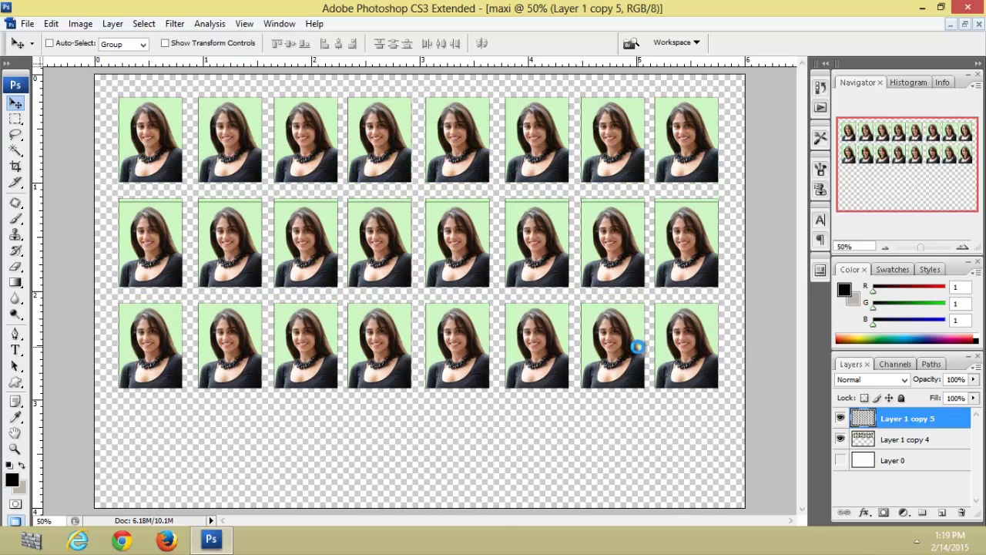
{"action": "key", "text": "shift+Down"}
{"action": "key", "text": "shift+Down"}
{"action": "key", "text": "shift+Down"}
{"action": "key", "text": "shift+Down"}
{"action": "key", "text": "shift+Down"}
{"action": "key", "text": "shift+Down"}
{"action": "key", "text": "shift+Down"}
{"action": "key", "text": "shift+Down"}
{"action": "key", "text": "shift+Down"}
{"action": "key", "text": "shift+Down"}
{"action": "key", "text": "shift+Down"}
{"action": "key", "text": "shift+Down"}
{"action": "key", "text": "shift+Down"}
{"action": "key", "text": "shift+Down"}
{"action": "key", "text": "shift+Down"}
{"action": "key", "text": "shift+Down"}
{"action": "key", "text": "shift+Down"}
{"action": "key", "text": "shift+Down"}
{"action": "key", "text": "shift+Down"}
{"action": "key", "text": "shift+Down"}
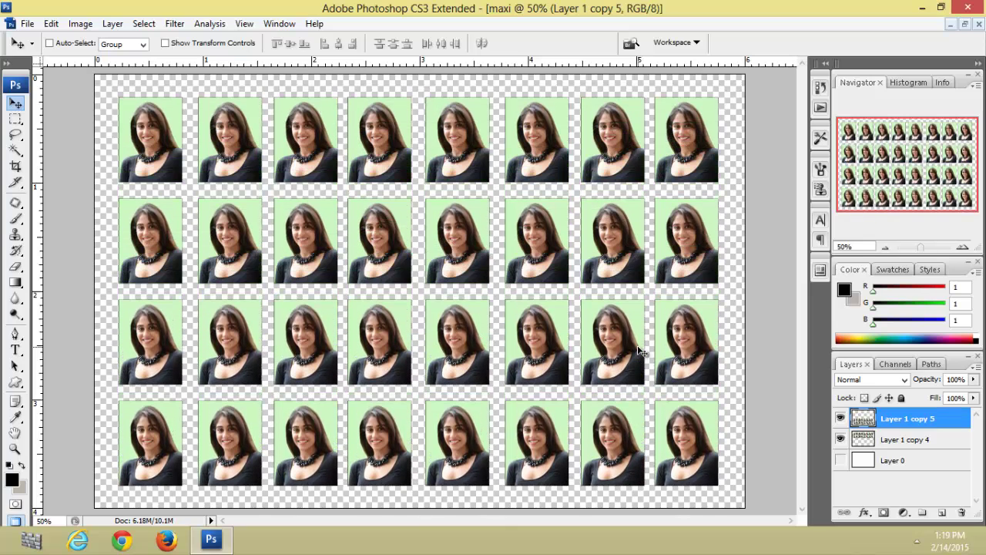
{"action": "key", "text": "shift+Down"}
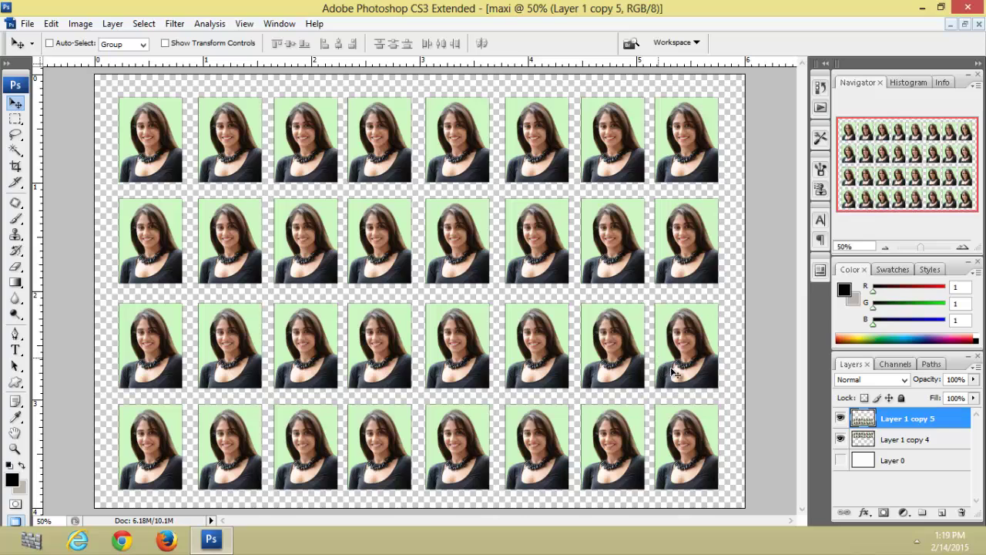
{"action": "left_click", "coordinate": [842, 460]}
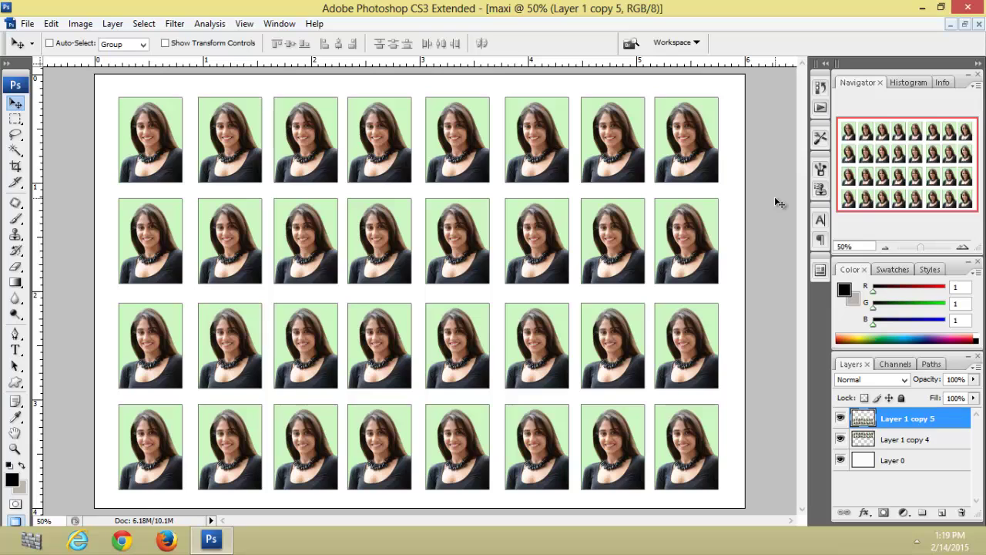
Save a copy as stampsize.jpg on the Desktop at Maximum JPEG quality 12
{"action": "key", "text": "ctrl+shift+s"}
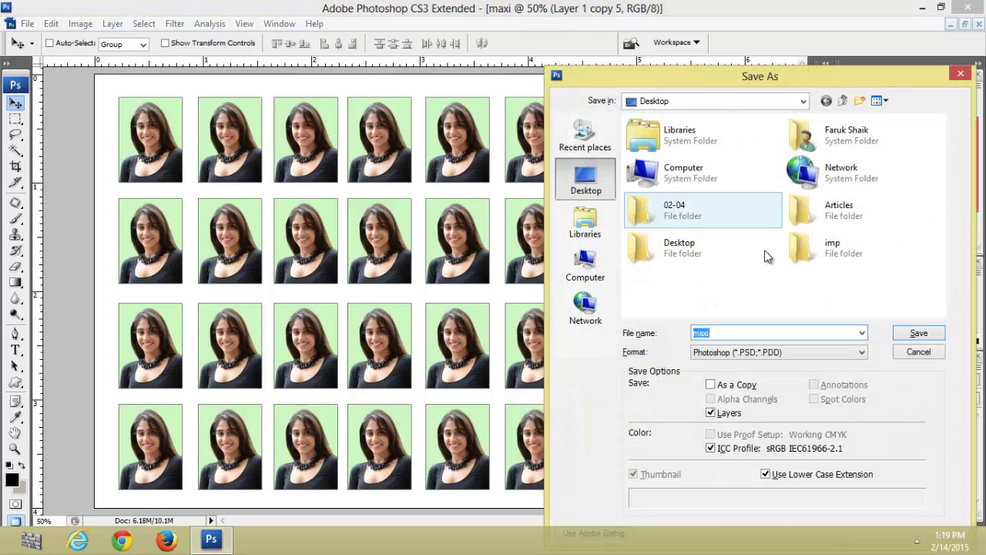
{"action": "left_click", "coordinate": [804, 351]}
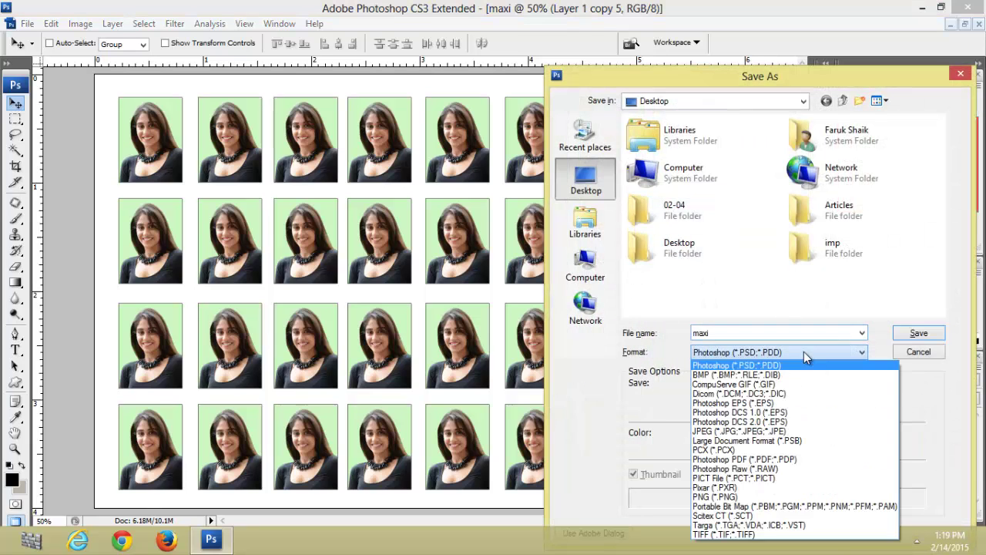
{"action": "left_click", "coordinate": [754, 438]}
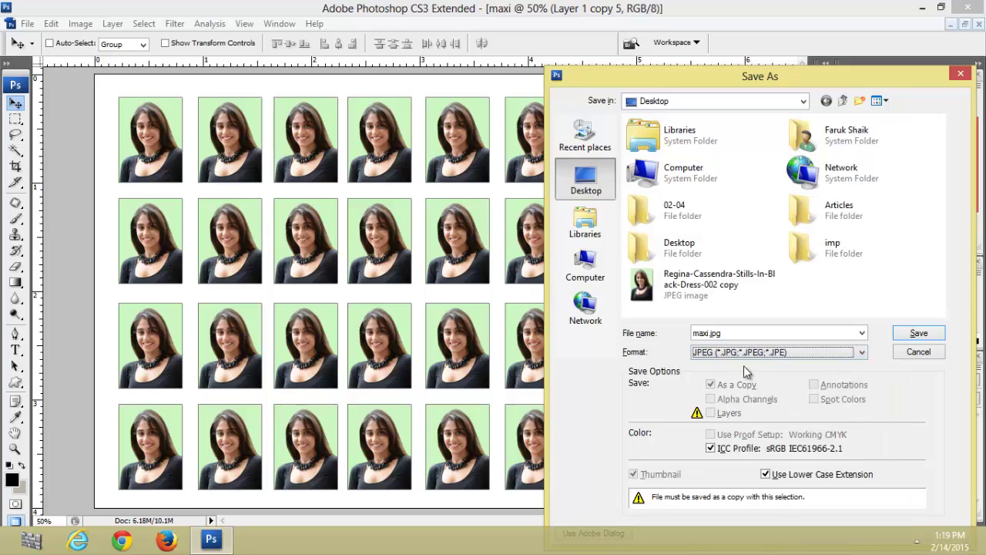
{"action": "double_click", "coordinate": [734, 334]}
{"action": "type", "text": "st"}
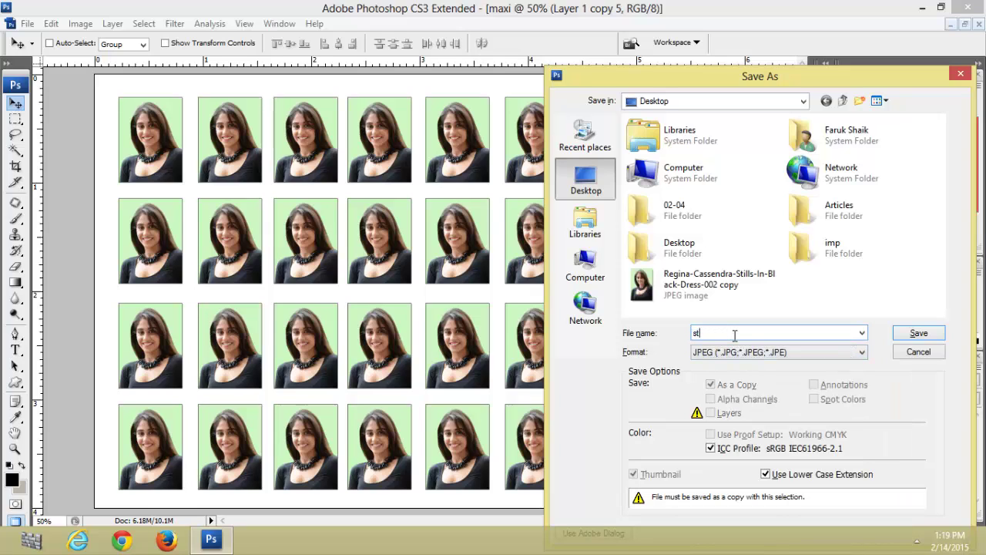
{"action": "type", "text": "ampsize"}
{"action": "left_click", "coordinate": [919, 338]}
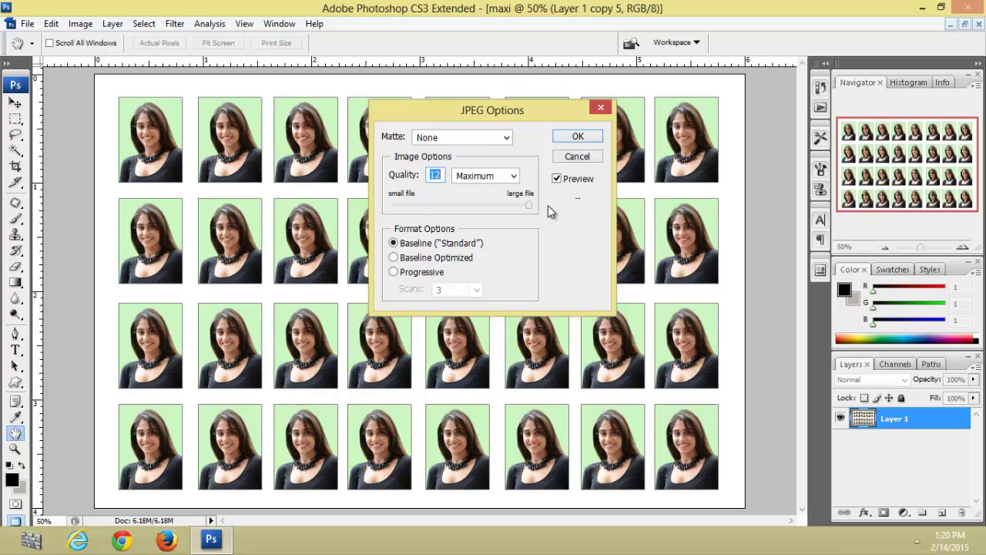
{"action": "left_click", "coordinate": [575, 137]}
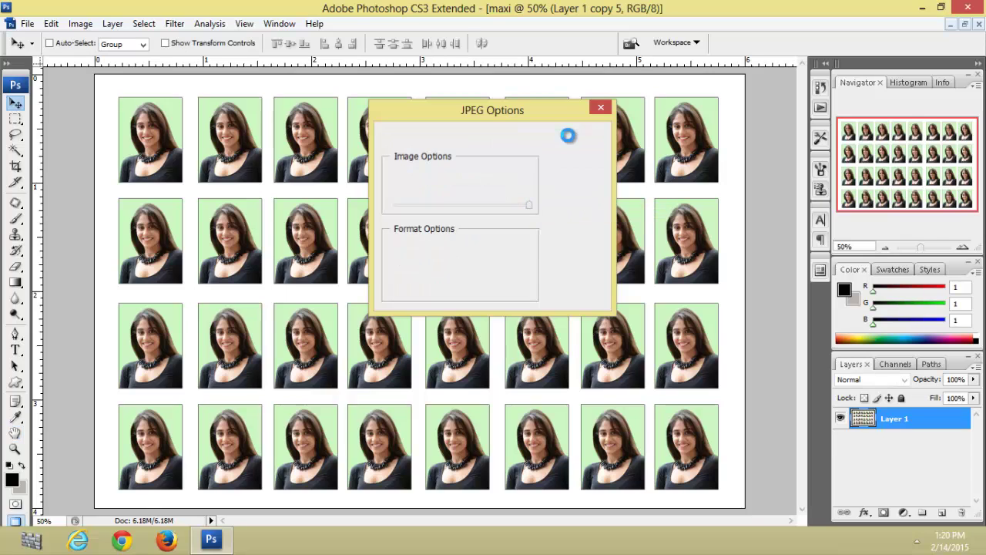
Open stampsize.jpg in Windows Photo Viewer, inspect the 32 photos, and close it
{"action": "left_click", "coordinate": [922, 7]}
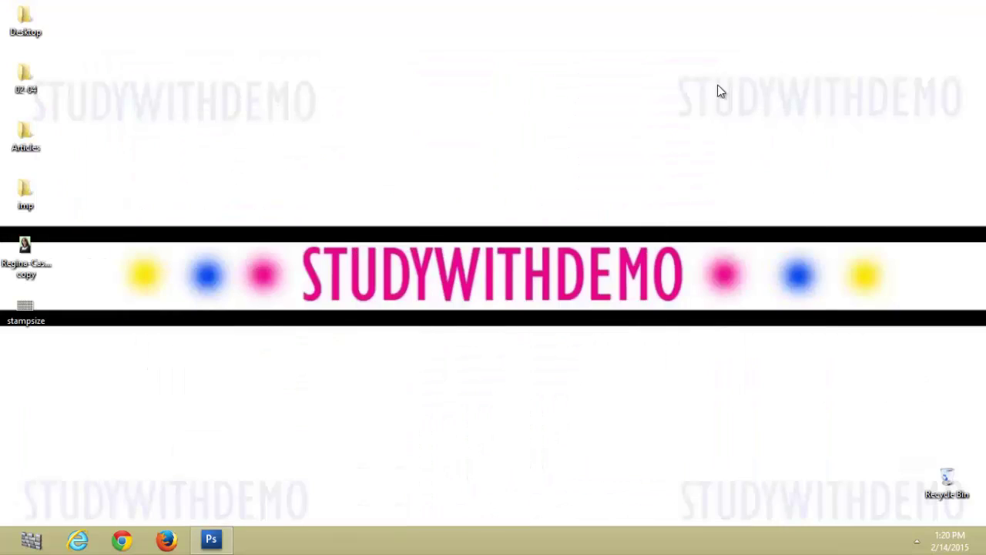
{"action": "double_click", "coordinate": [24, 316]}
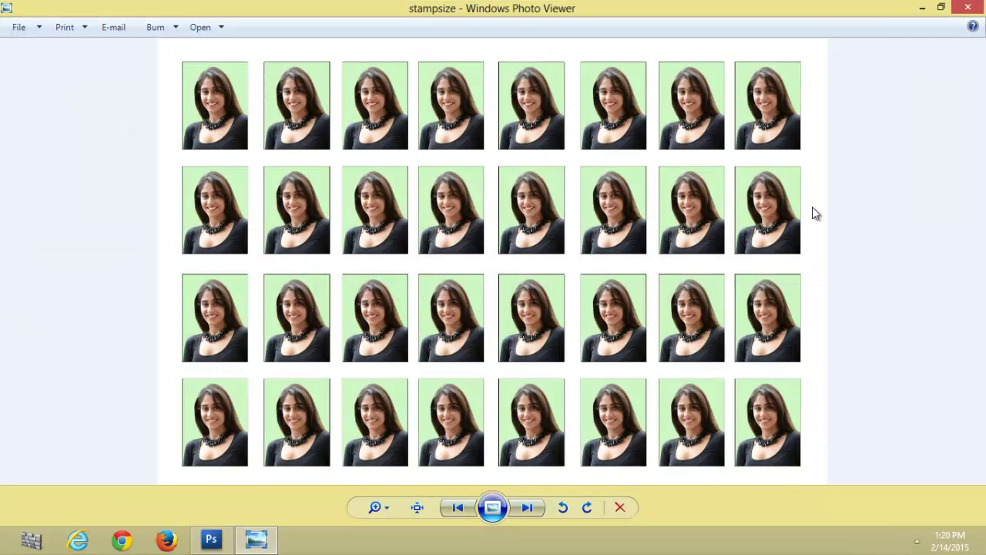
{"action": "right_click", "coordinate": [751, 243]}
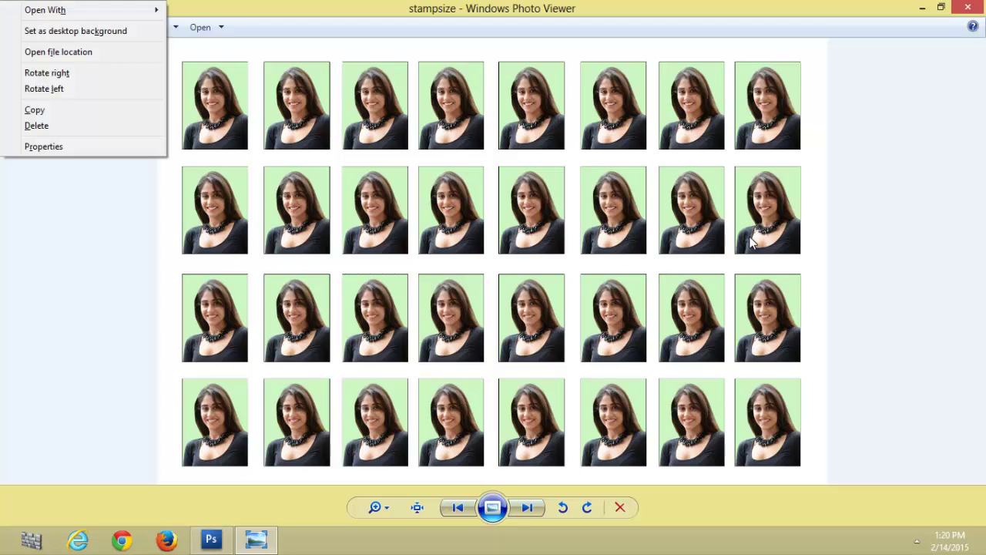
{"action": "left_click", "coordinate": [162, 269]}
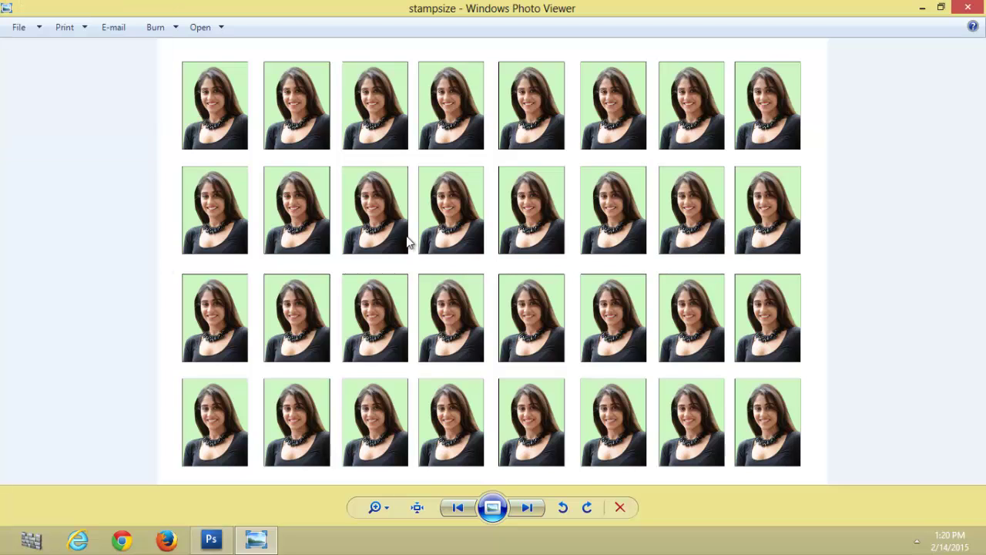
{"action": "scroll", "coordinate": [409, 242], "scroll_direction": "up", "scroll_amount": 1}
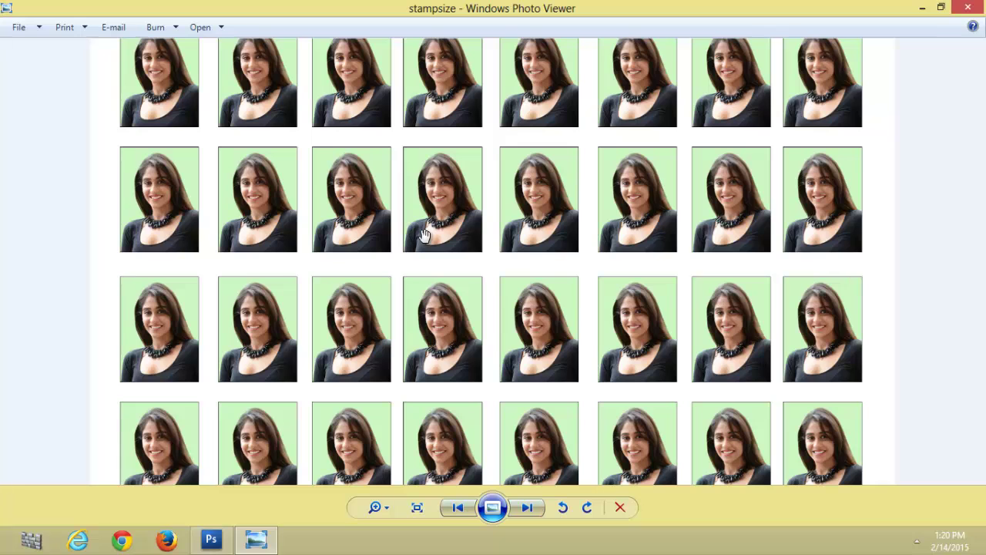
{"action": "scroll", "coordinate": [903, 243], "scroll_direction": "down", "scroll_amount": 1}
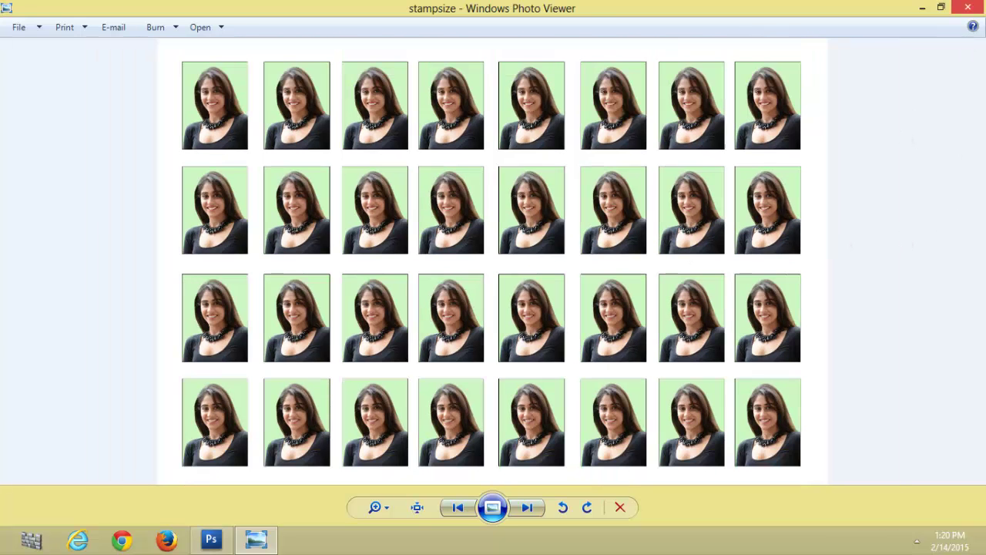
{"action": "left_click", "coordinate": [968, 7]}
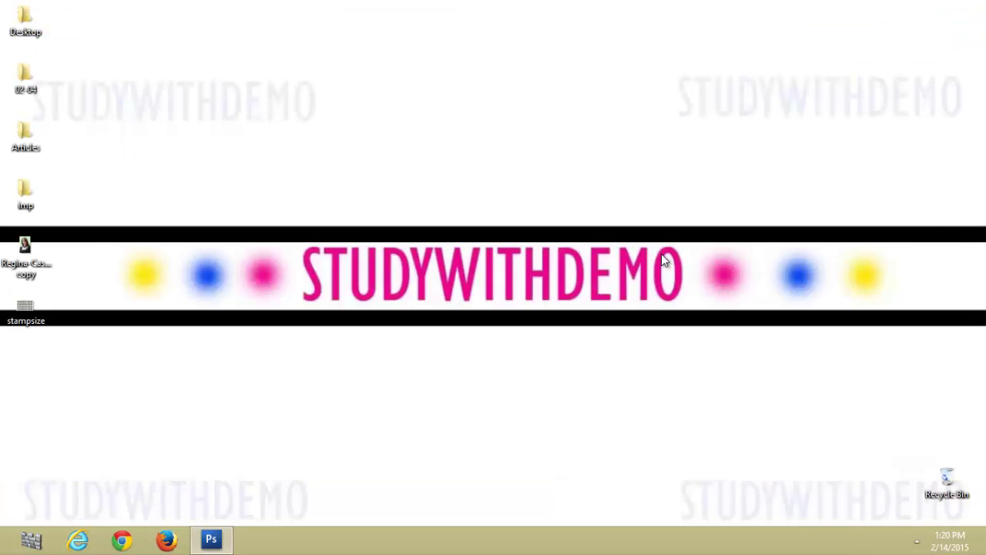